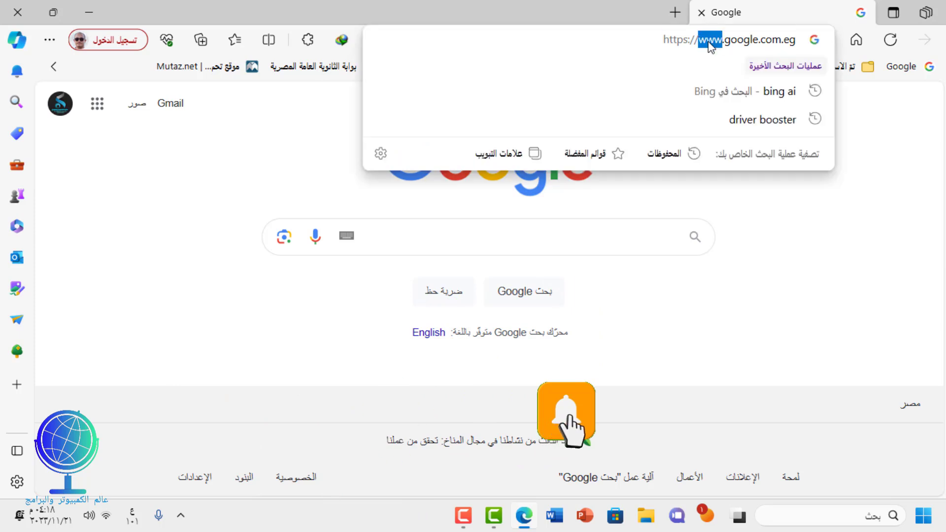
pyautogui.press('BackSpace')
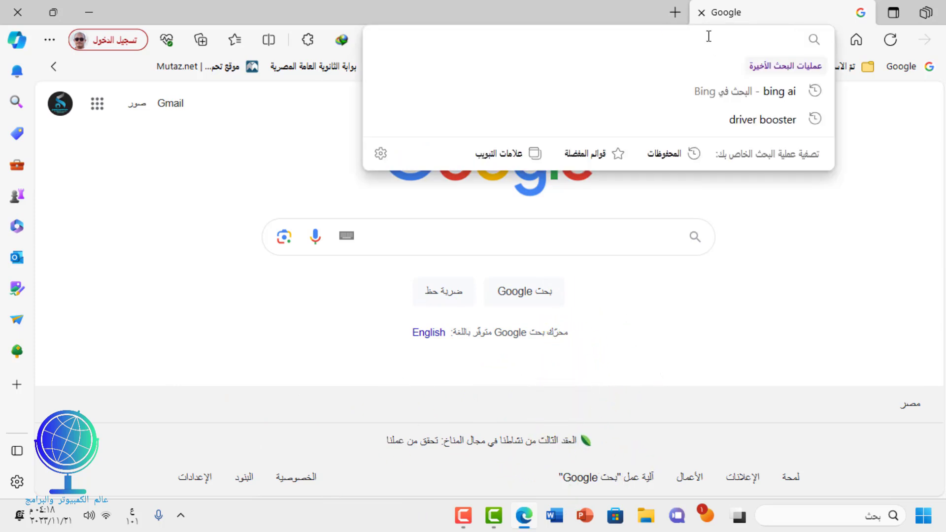
pyautogui.rightClick(708, 37)
pyautogui.click(659, 206)
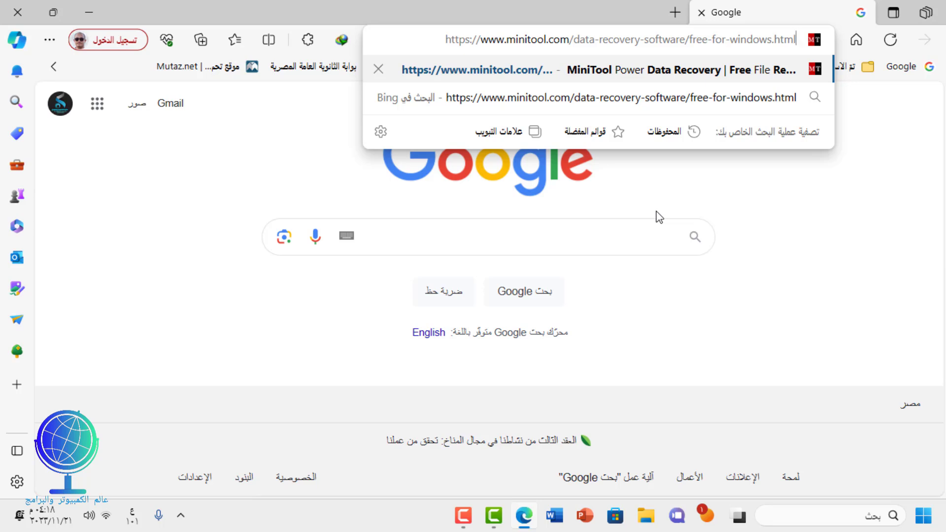
pyautogui.press('Return')
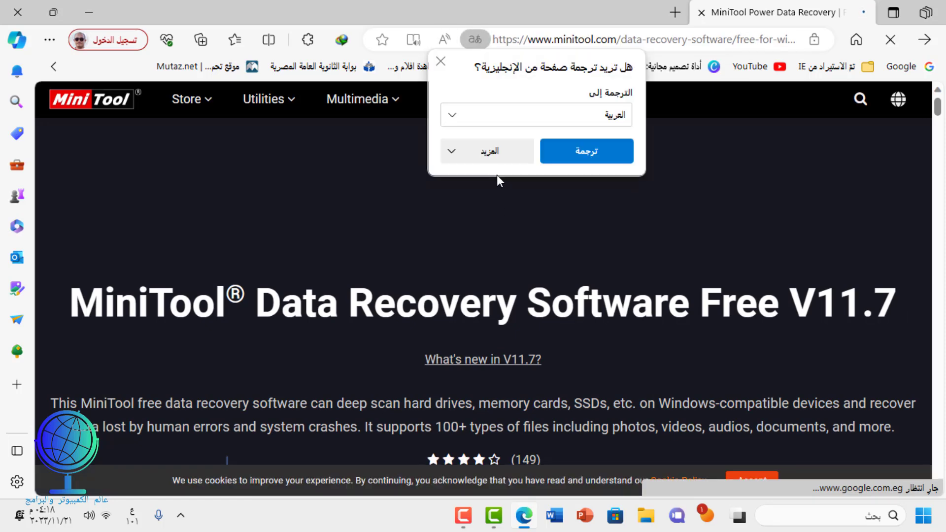
pyautogui.click(490, 153)
pyautogui.click(487, 178)
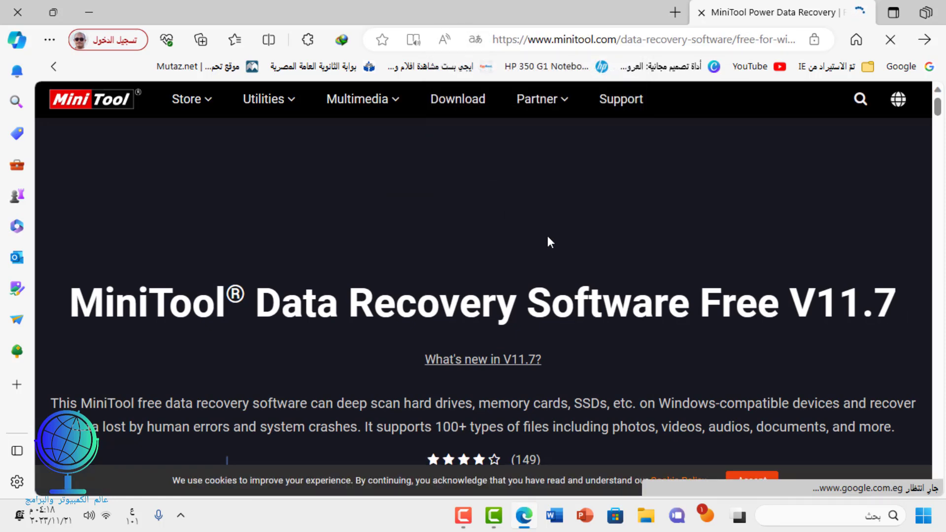
# Step: Download the free MiniTool Power Data Recovery installer, pdr-free-online.exe, into the Programs downloads folder and bring up the desktop
pyautogui.scroll(-3, 547, 235)
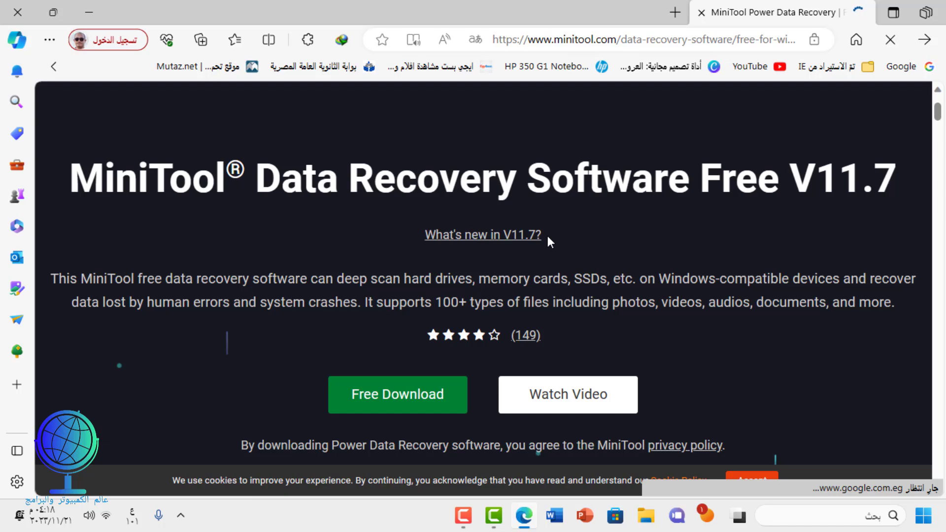
pyautogui.scroll(-3, 547, 235)
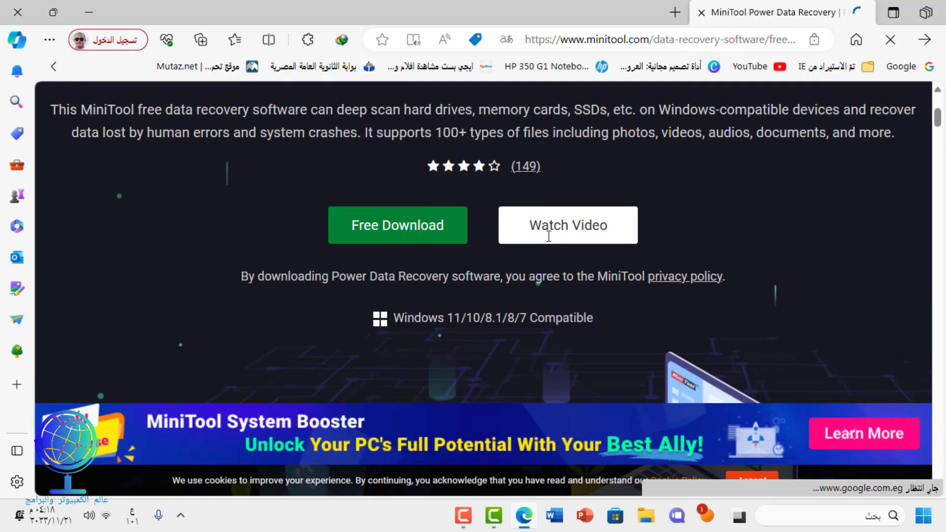
pyautogui.click(420, 227)
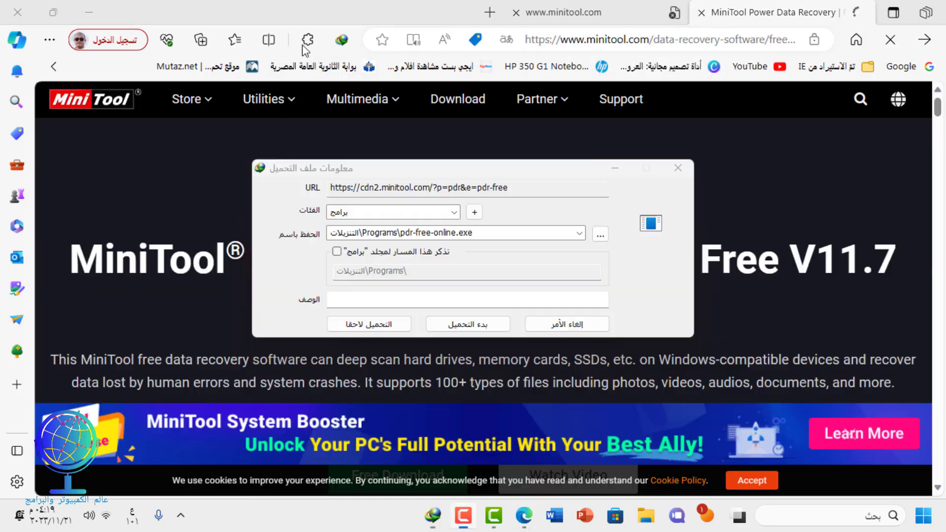
pyautogui.click(474, 325)
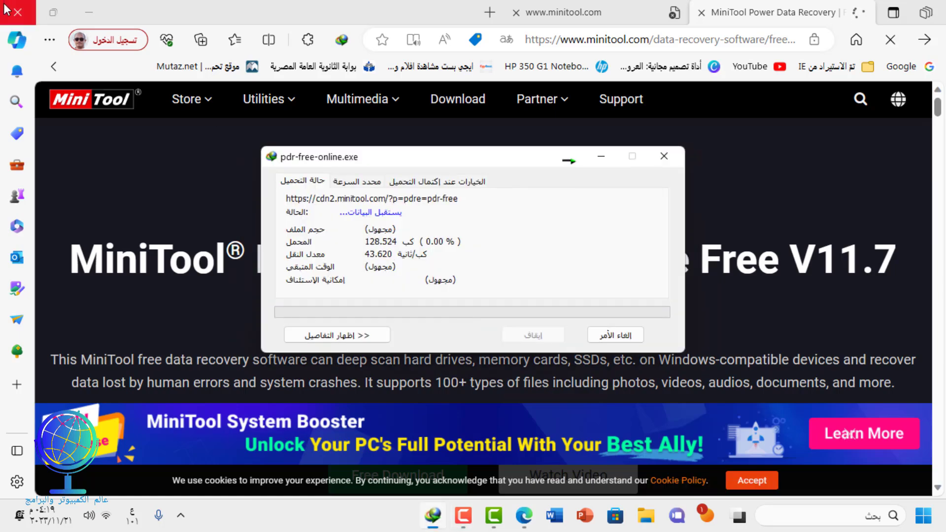
pyautogui.press('super+d')
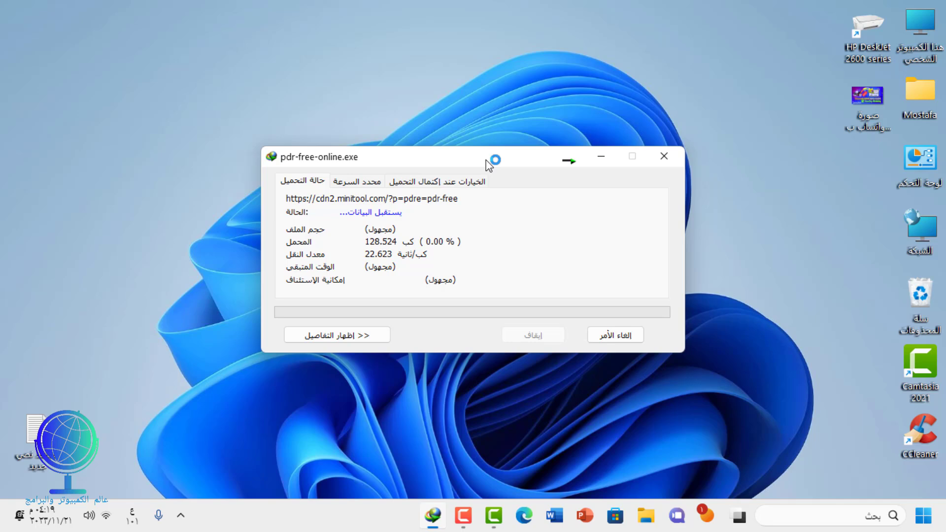
pyautogui.moveTo(481, 163); pyautogui.dragTo(448, 130)
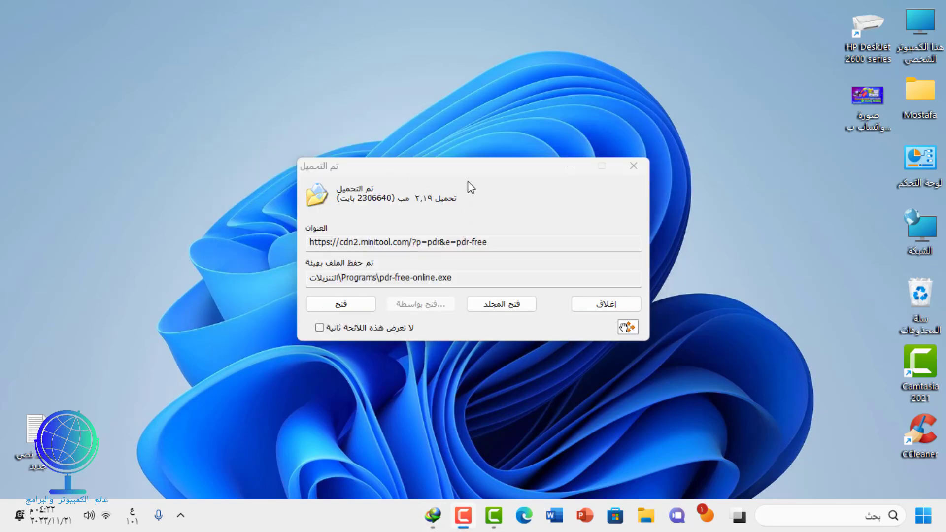
# Step: Move the pdr-free-online installer from its download folder to the desktop and place its icon near the middle
pyautogui.click(504, 307)
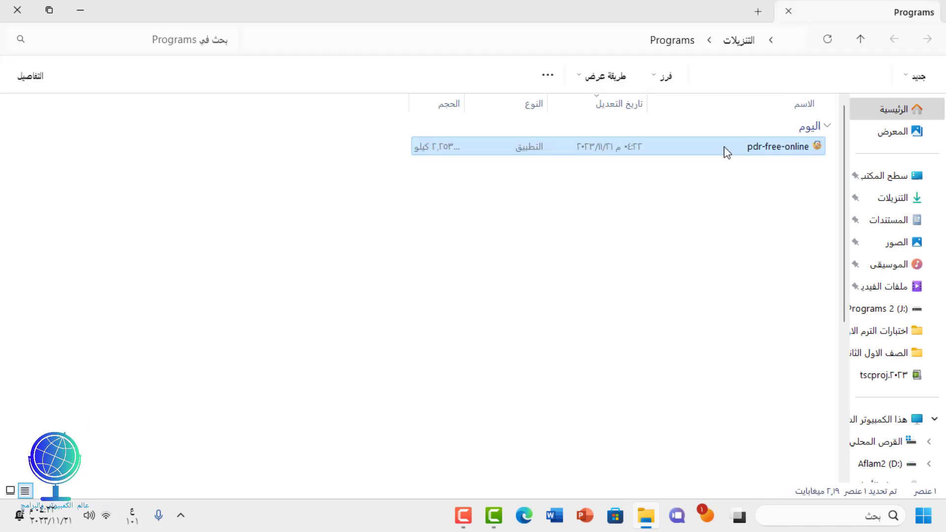
pyautogui.rightClick(725, 148)
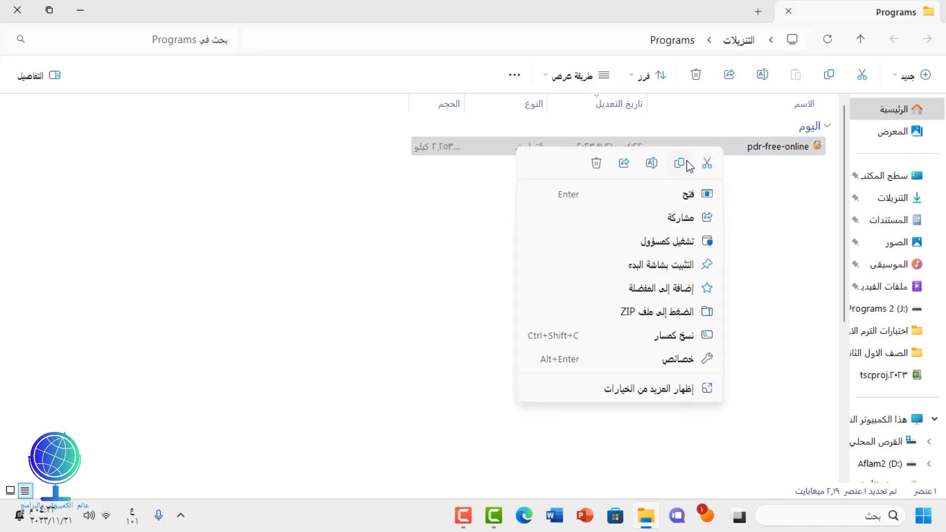
pyautogui.click(706, 163)
pyautogui.click(1, 4)
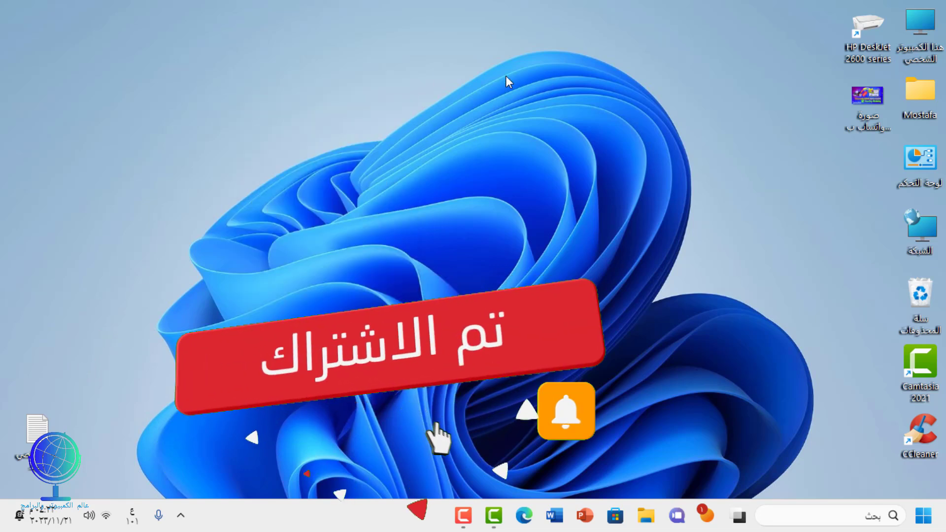
pyautogui.rightClick(506, 75)
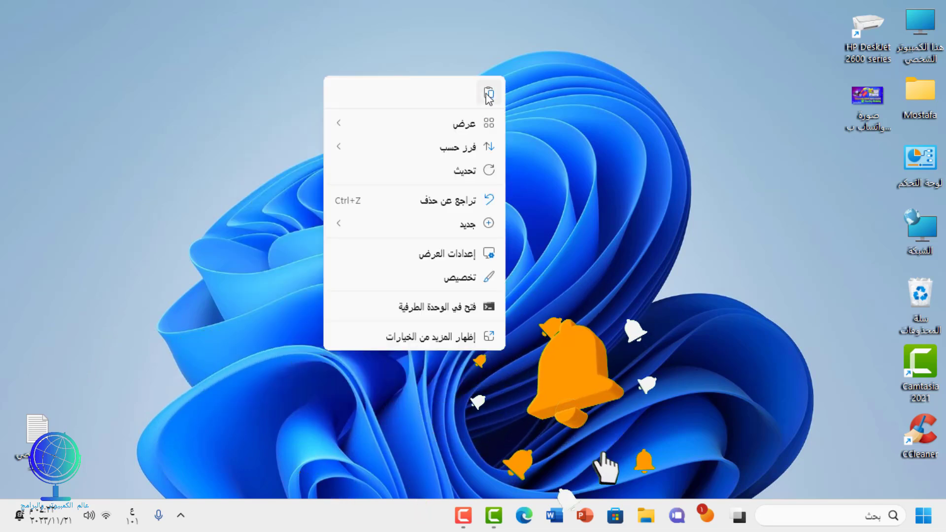
pyautogui.click(488, 92)
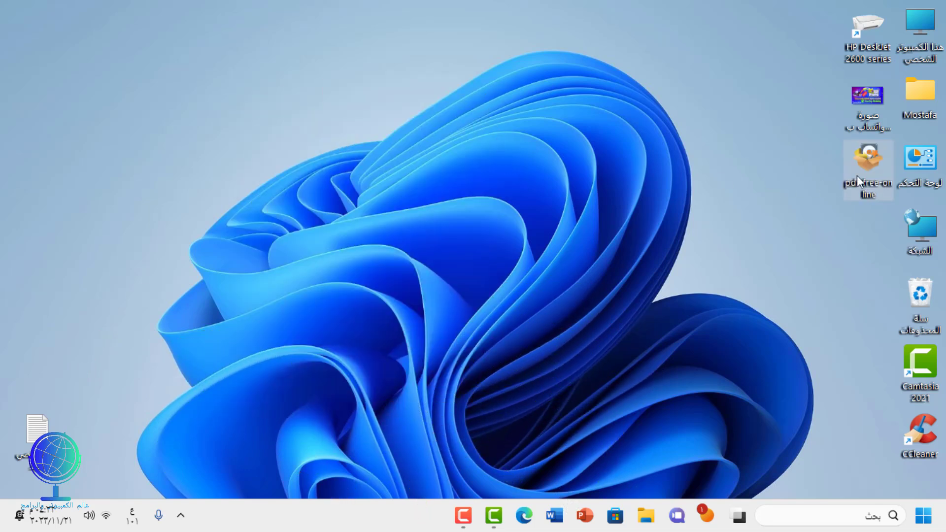
pyautogui.moveTo(868, 158); pyautogui.dragTo(459, 177)
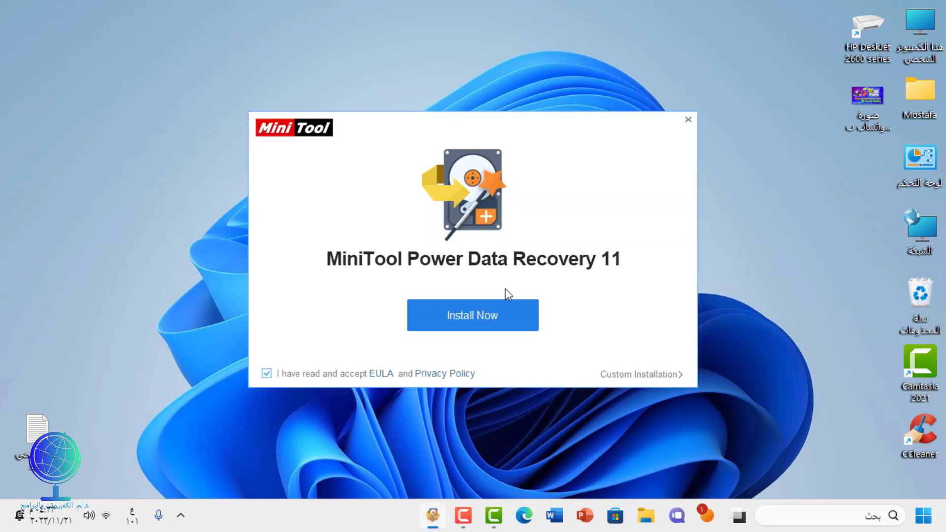
# Step: Install MiniTool Power Data Recovery 11 with the default settings, close the thank-you web page and start the program
pyautogui.click(485, 321)
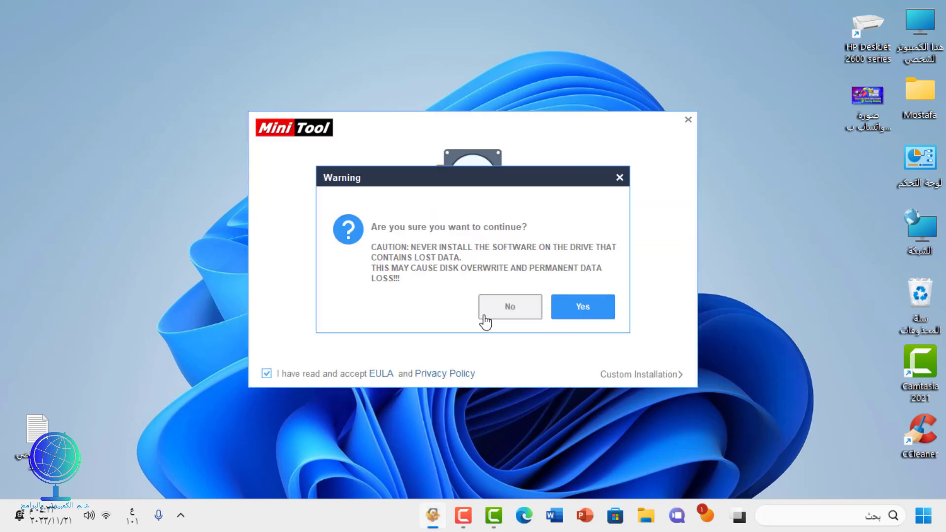
pyautogui.click(570, 314)
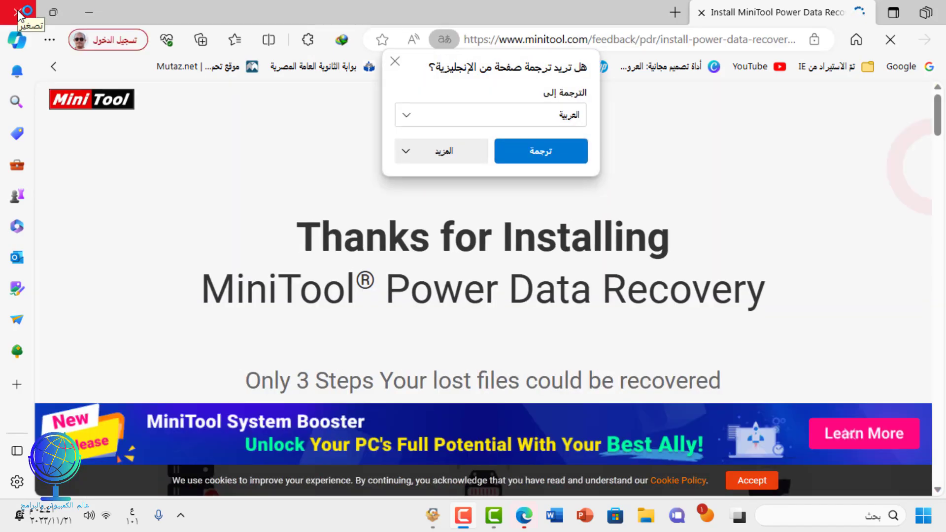
pyautogui.click(18, 13)
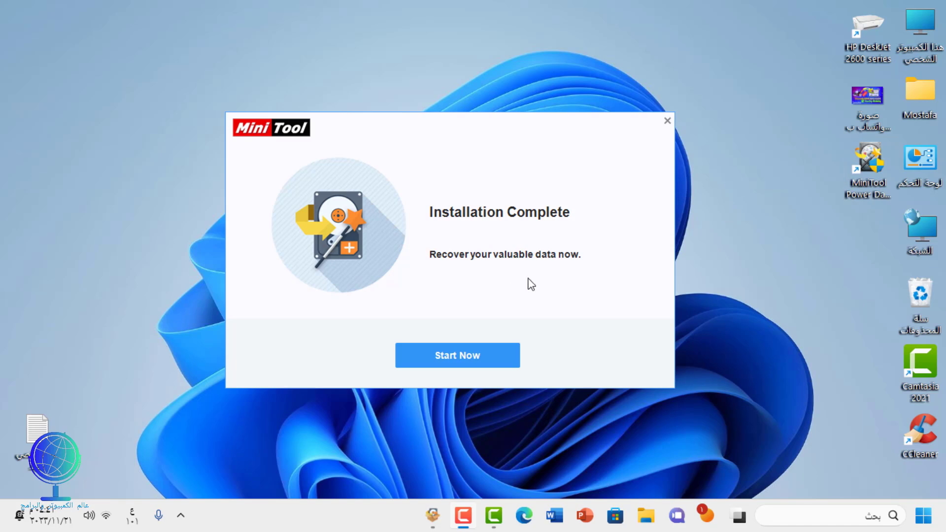
pyautogui.click(479, 362)
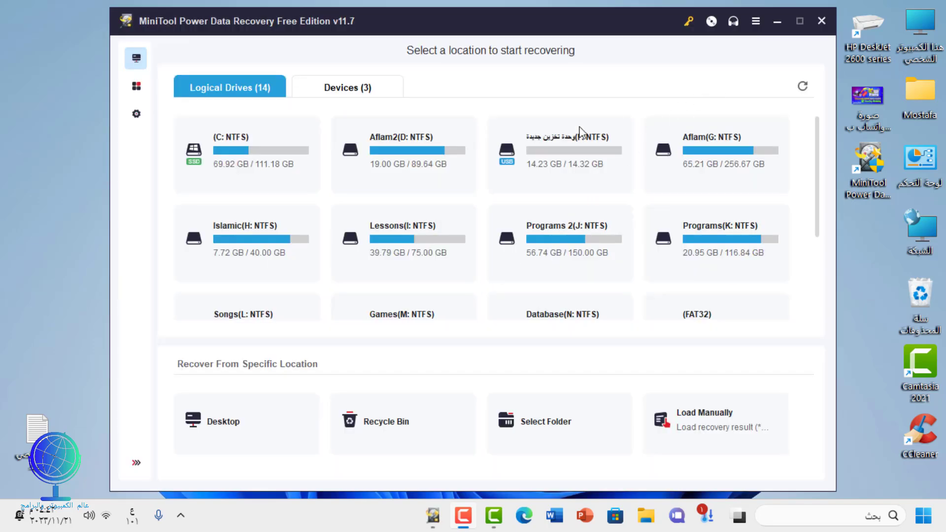
# Step: Look through the list of logical drives available for recovery
pyautogui.moveTo(387, 176)
pyautogui.scroll(-3, 481, 217)
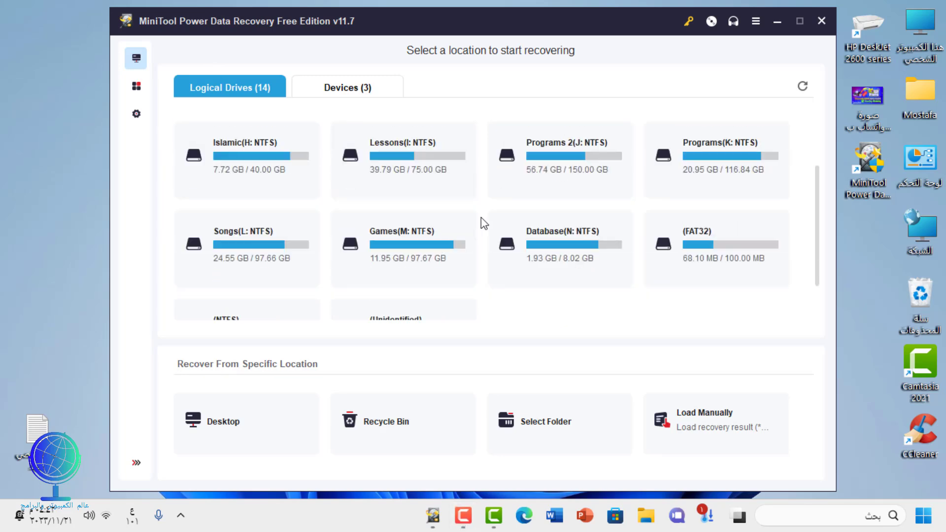
pyautogui.scroll(3, 484, 227)
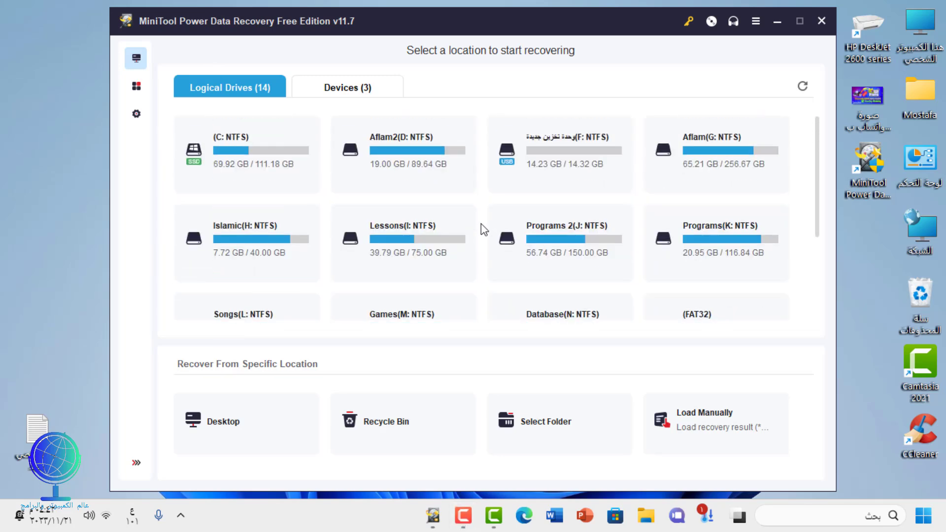
pyautogui.scroll(-3, 480, 224)
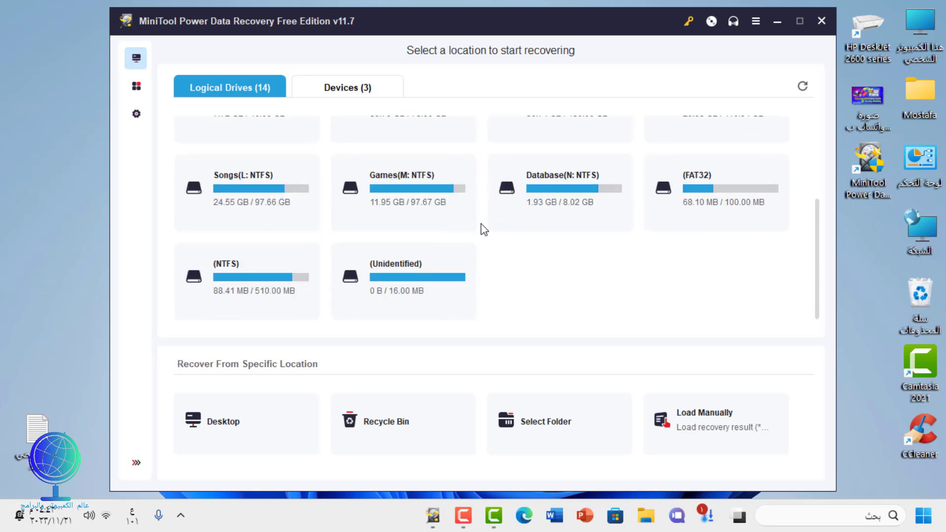
pyautogui.scroll(3, 481, 223)
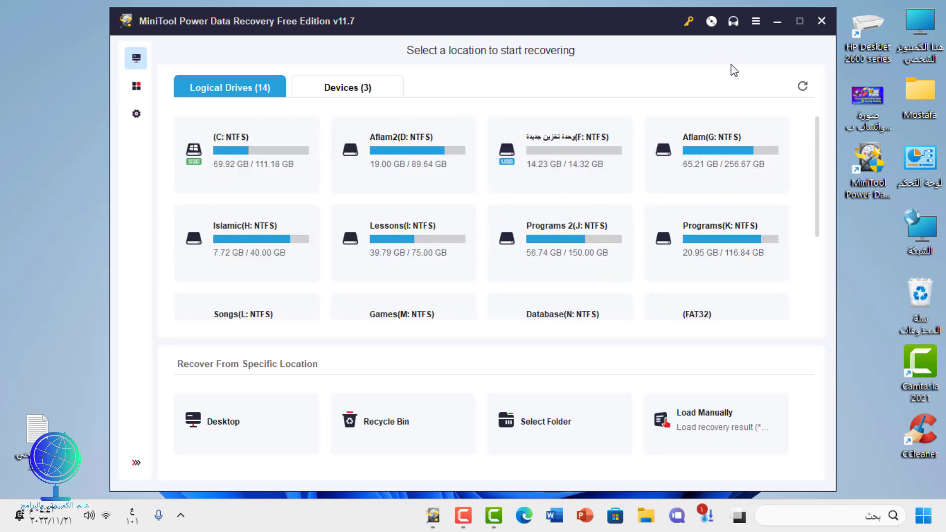
# Step: Minimize the recovery program, view the files on the F: USB drive in File Explorer and return to the drive overview
pyautogui.click(777, 22)
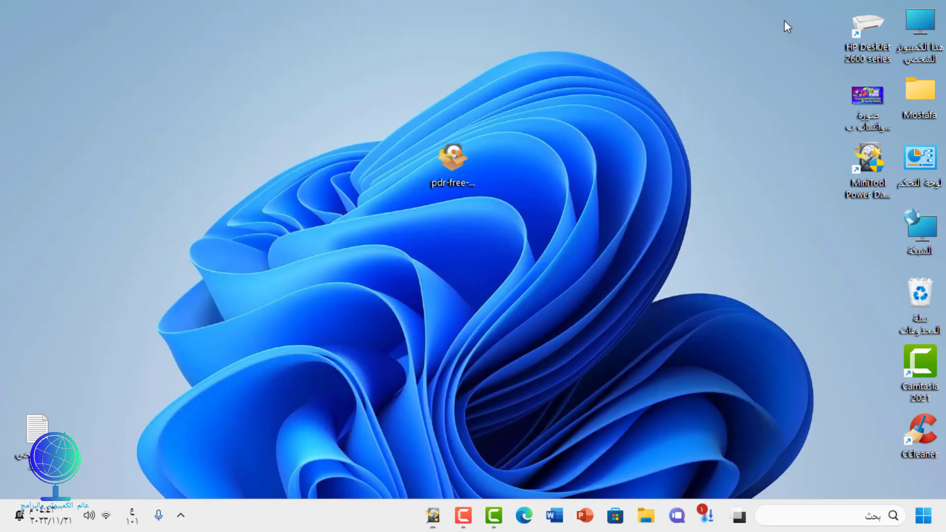
pyautogui.doubleClick(920, 29)
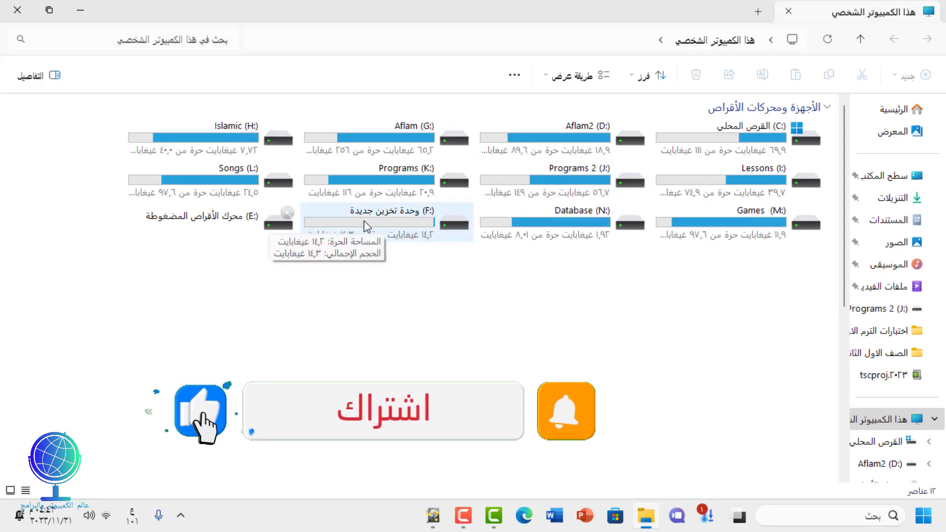
pyautogui.click(364, 223)
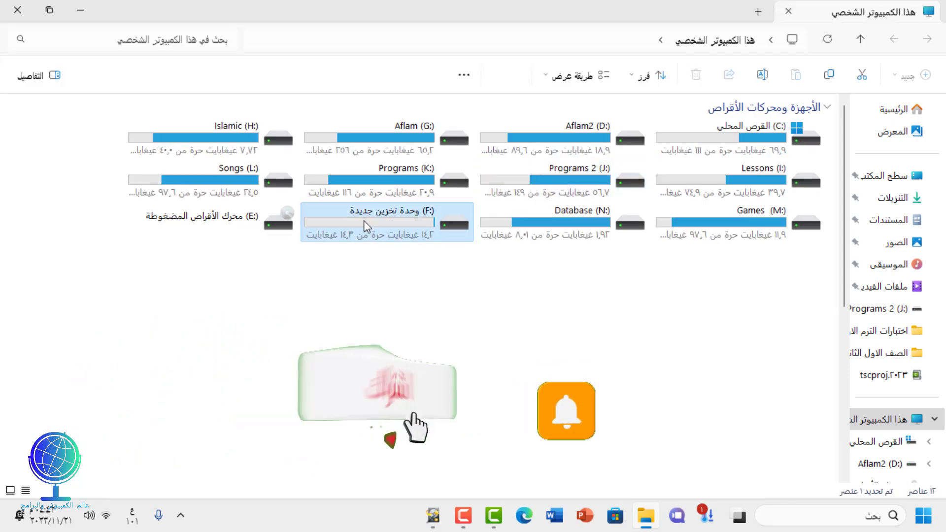
pyautogui.doubleClick(364, 220)
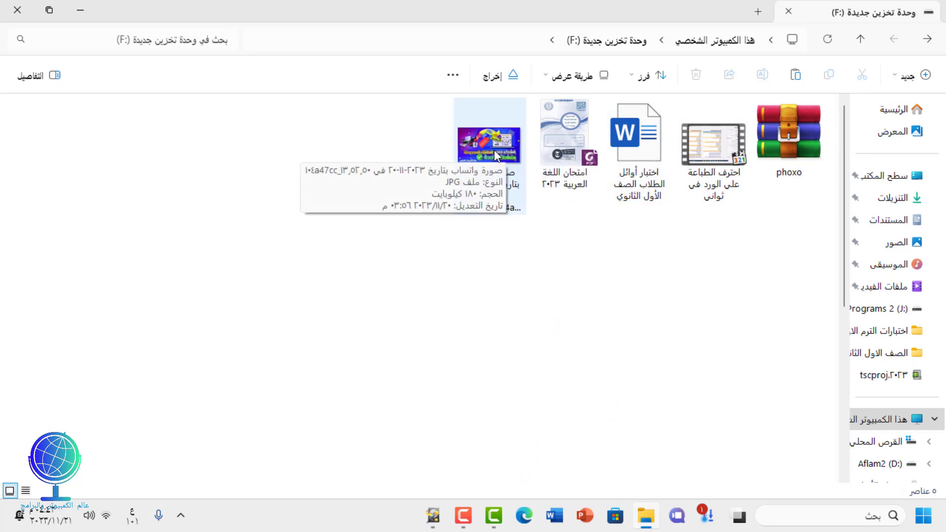
pyautogui.click(928, 40)
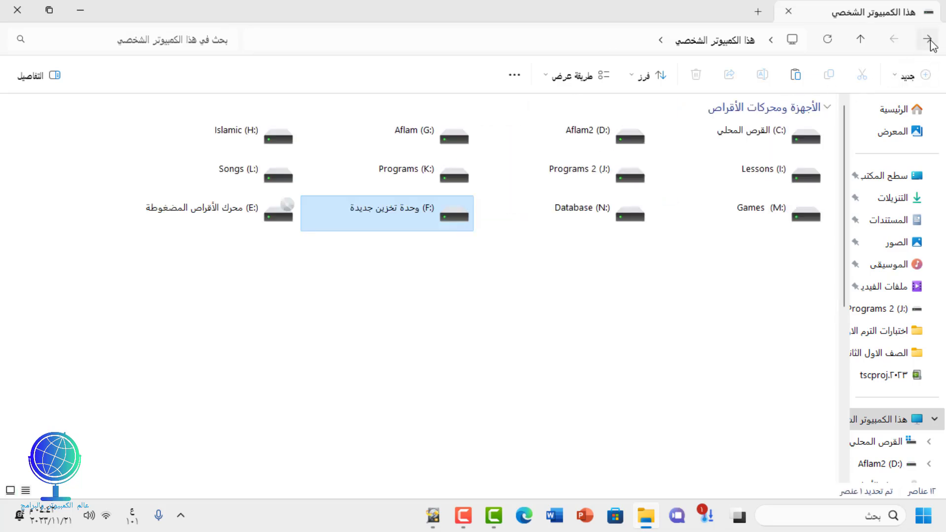
# Step: Quick-format the F: USB drive as NTFS with a 4096-byte allocation unit, and open the drive to check its contents
pyautogui.rightClick(403, 217)
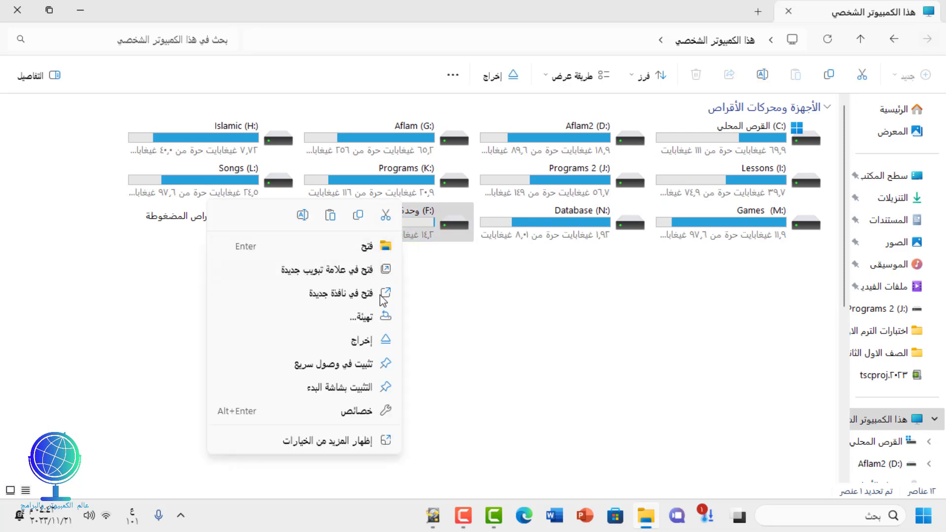
pyautogui.click(365, 316)
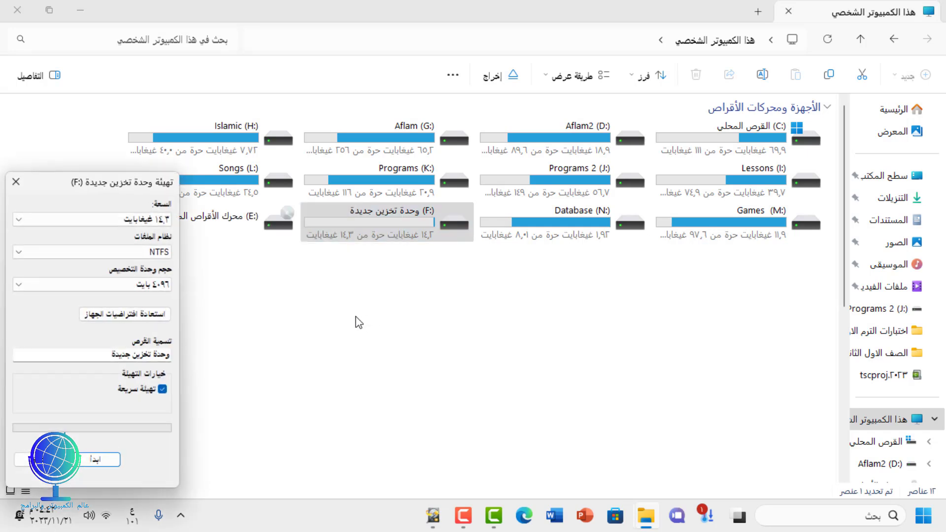
pyautogui.click(111, 461)
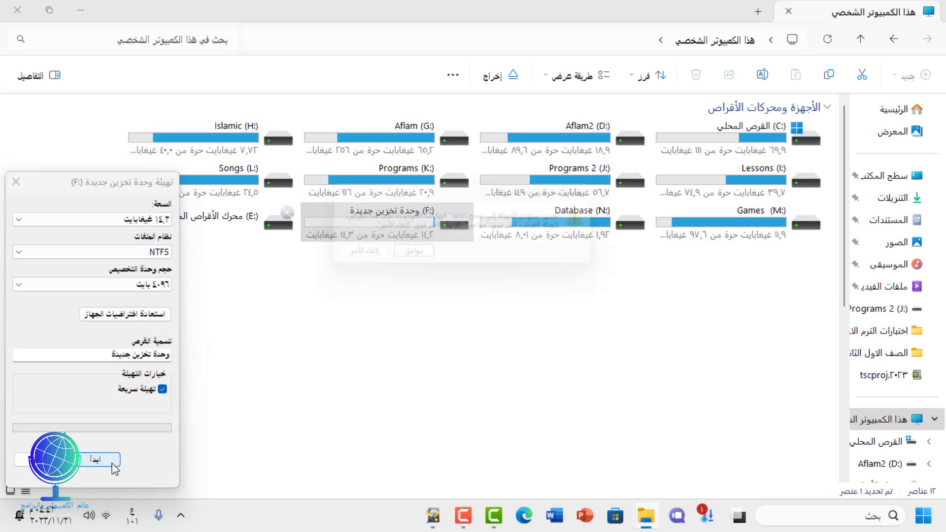
pyautogui.click(404, 258)
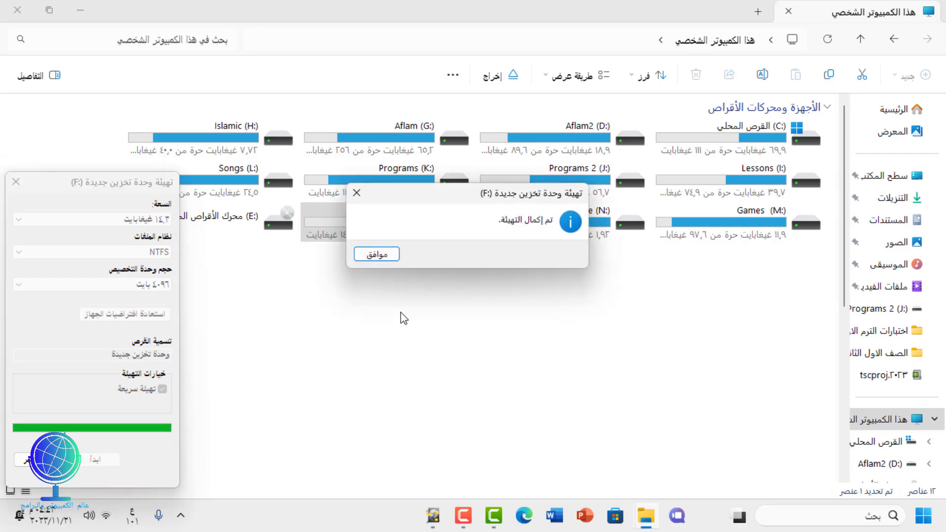
pyautogui.click(387, 261)
pyautogui.click(22, 459)
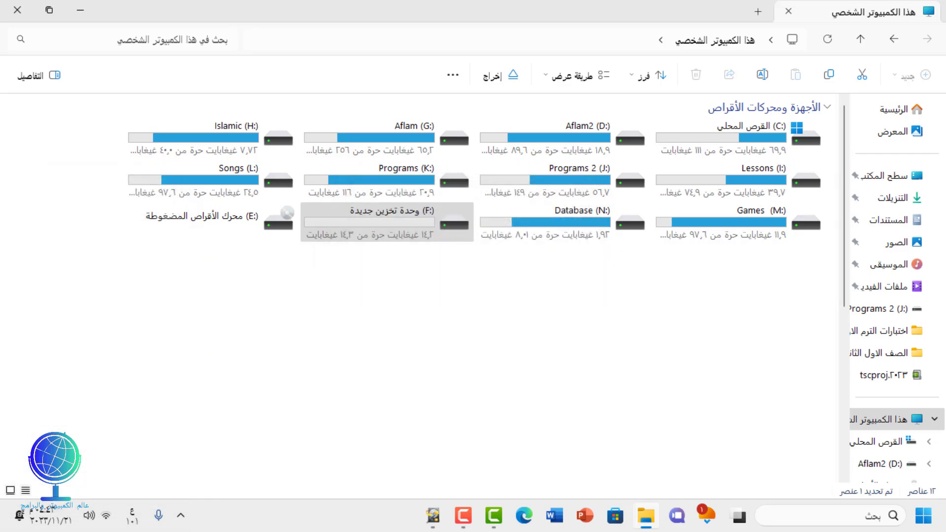
pyautogui.doubleClick(407, 222)
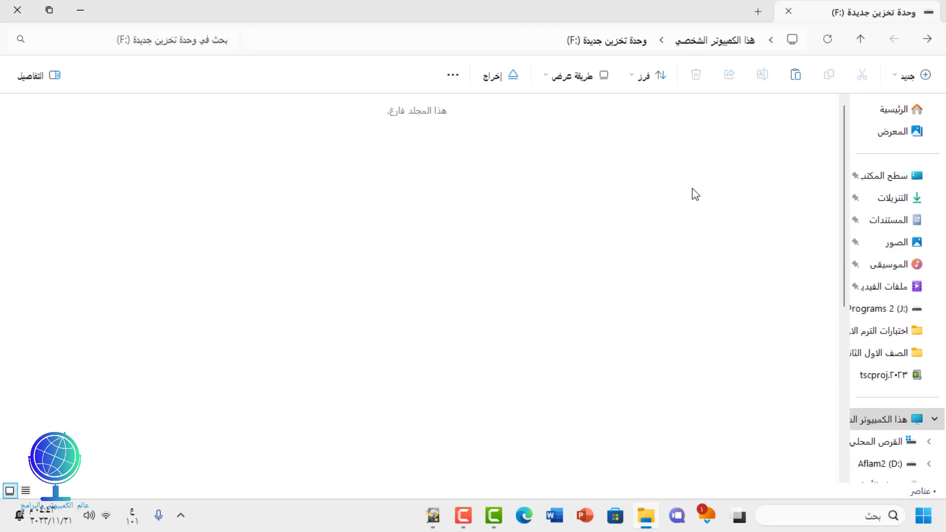
# Step: Close File Explorer, switch to MiniTool Power Data Recovery and scan the formatted F: USB drive for lost files
pyautogui.click(928, 39)
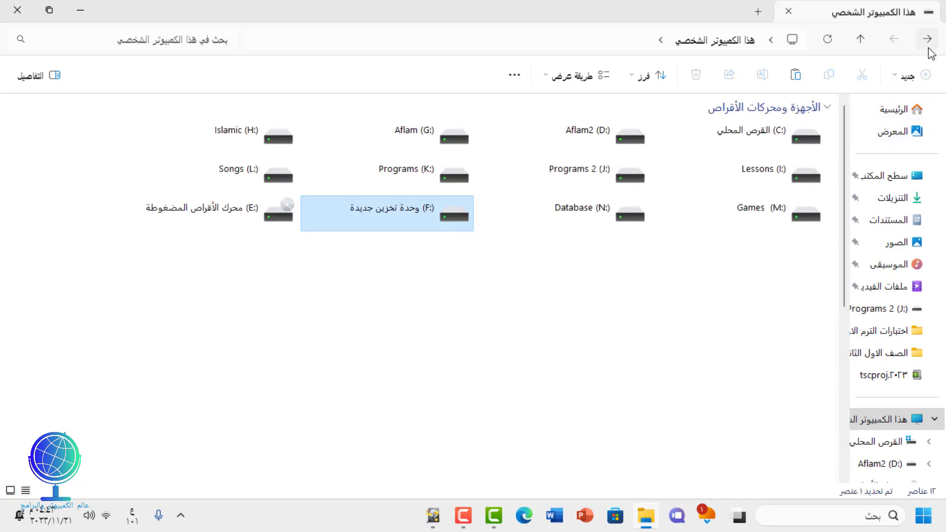
pyautogui.click(323, 236)
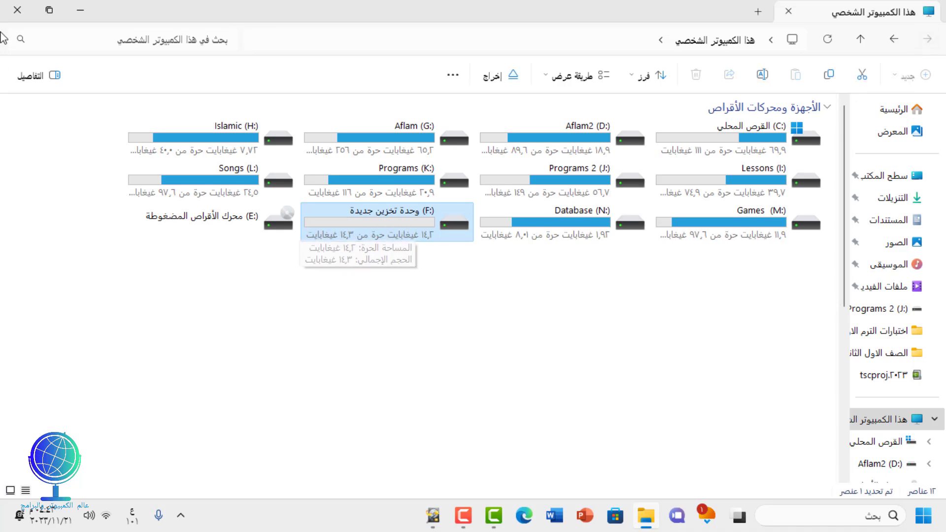
pyautogui.click(17, 10)
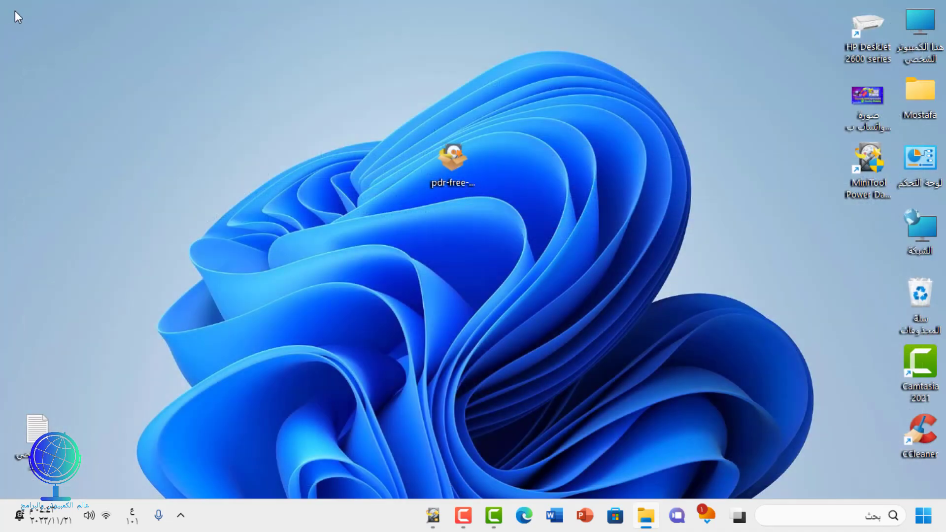
pyautogui.click(433, 515)
pyautogui.moveTo(559, 174)
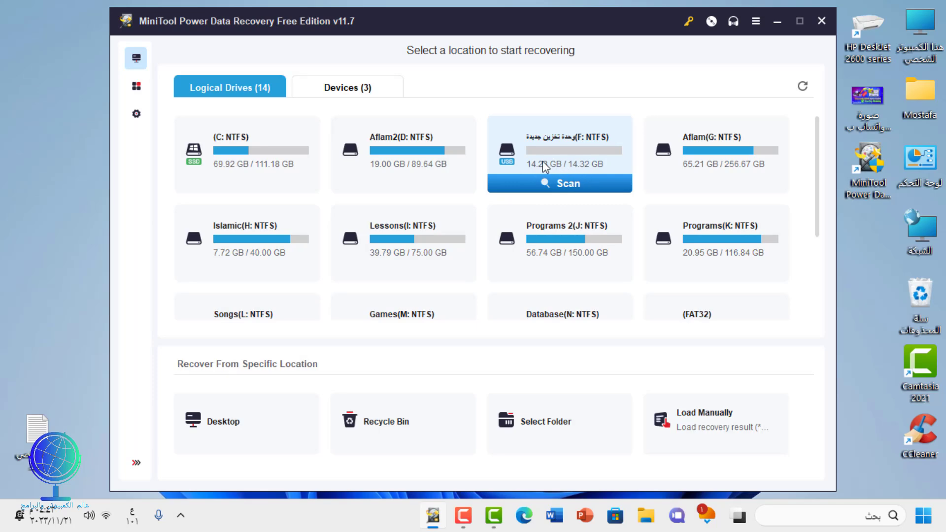
pyautogui.click(578, 188)
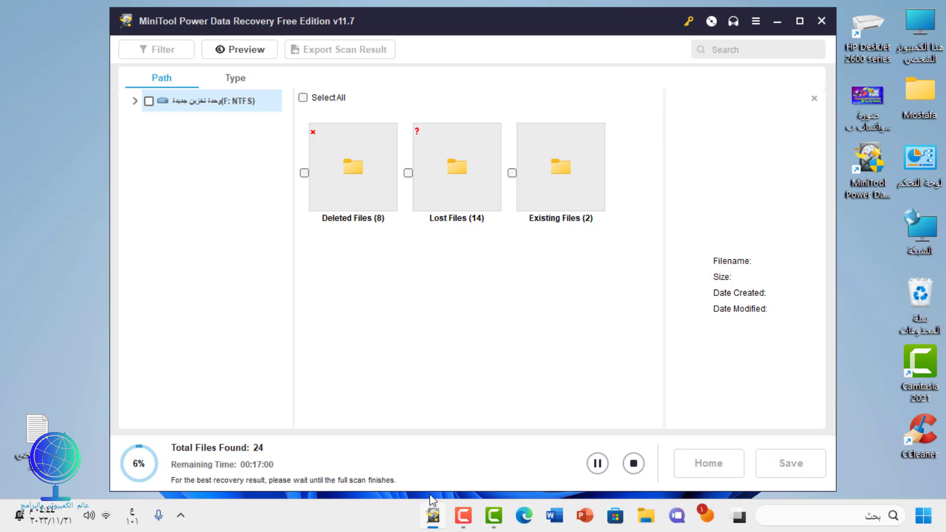
pyautogui.click(461, 517)
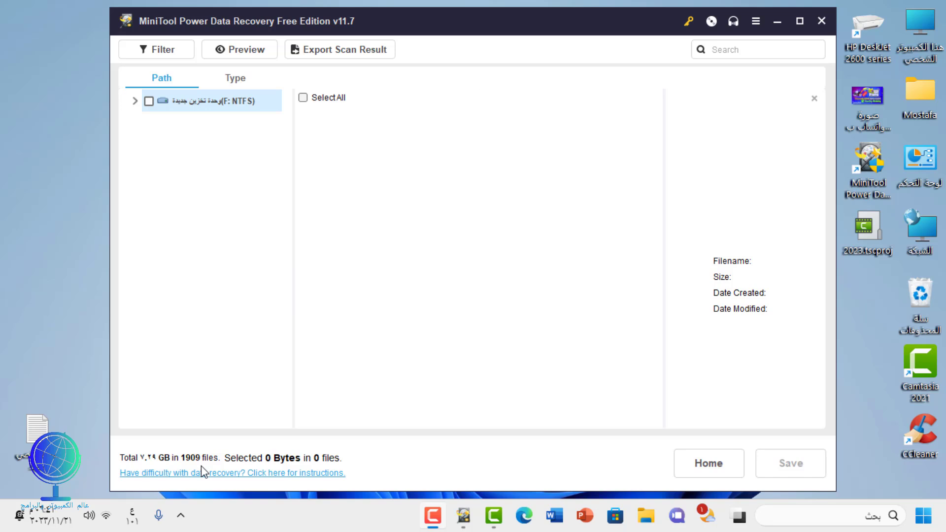
# Step: Examine the Deleted Files and Lost Files branches of the F: scan result, including the contents of Existing Partition #1
pyautogui.doubleClick(184, 105)
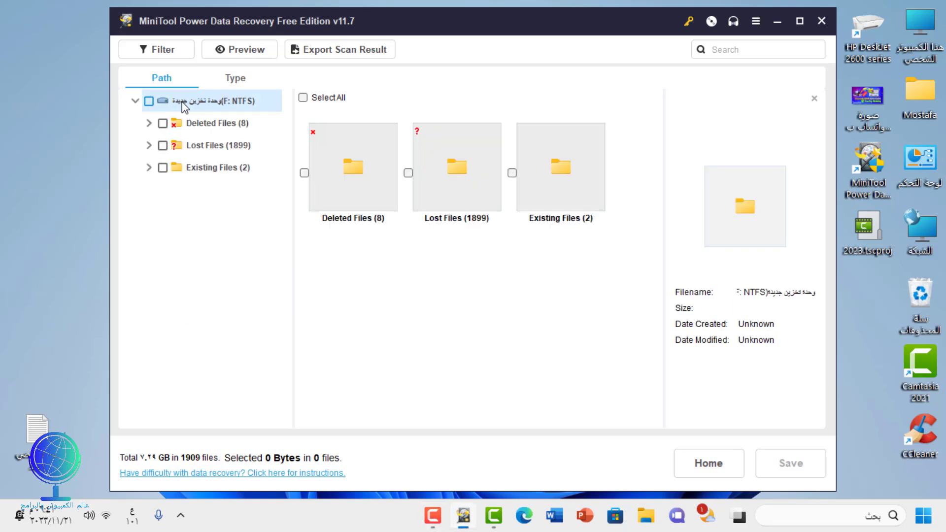
pyautogui.doubleClick(227, 145)
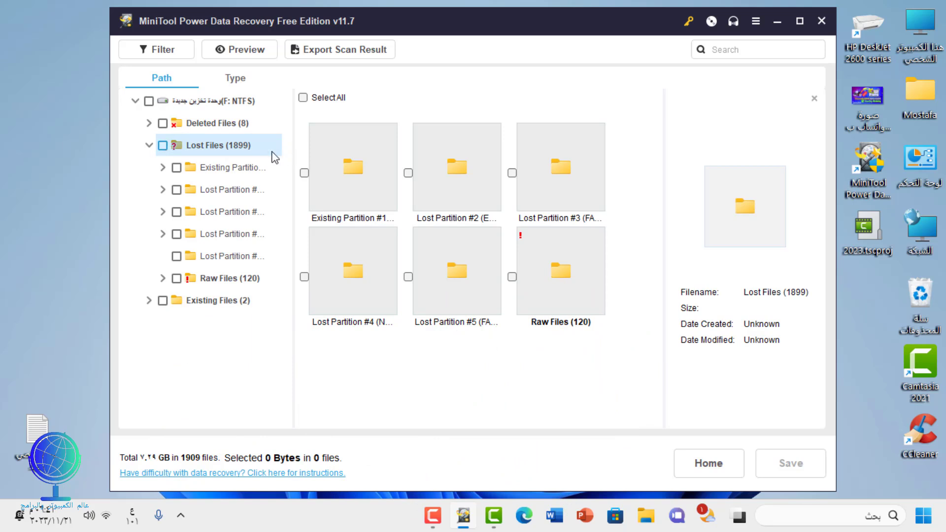
pyautogui.click(216, 125)
pyautogui.doubleClick(217, 126)
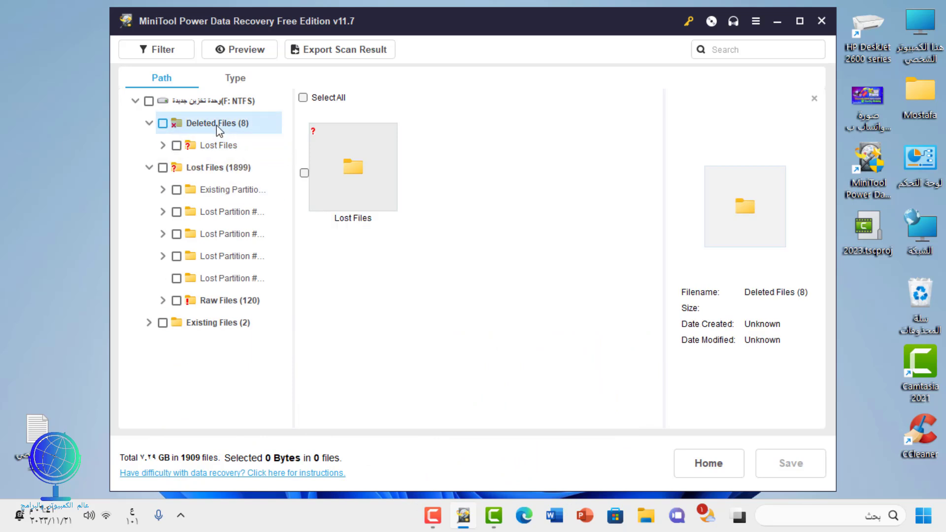
pyautogui.doubleClick(217, 145)
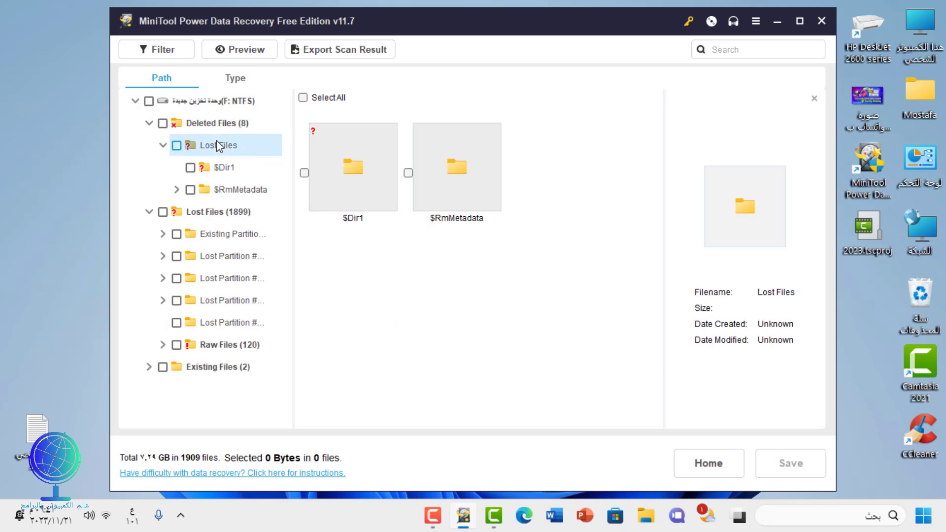
pyautogui.click(217, 217)
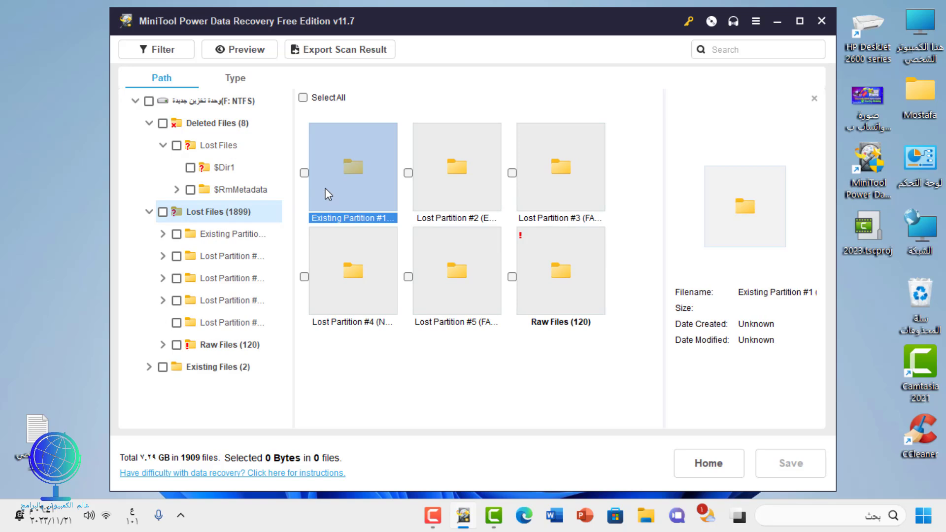
pyautogui.doubleClick(325, 190)
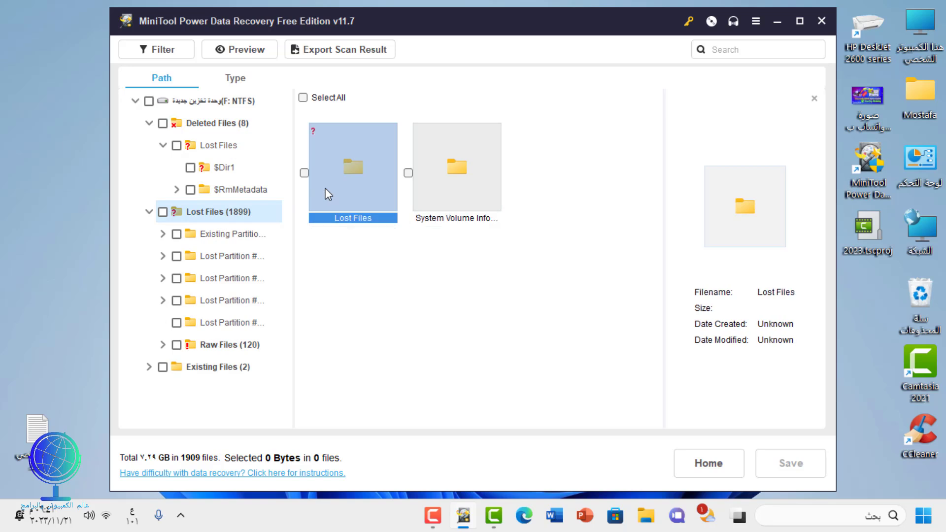
pyautogui.doubleClick(253, 235)
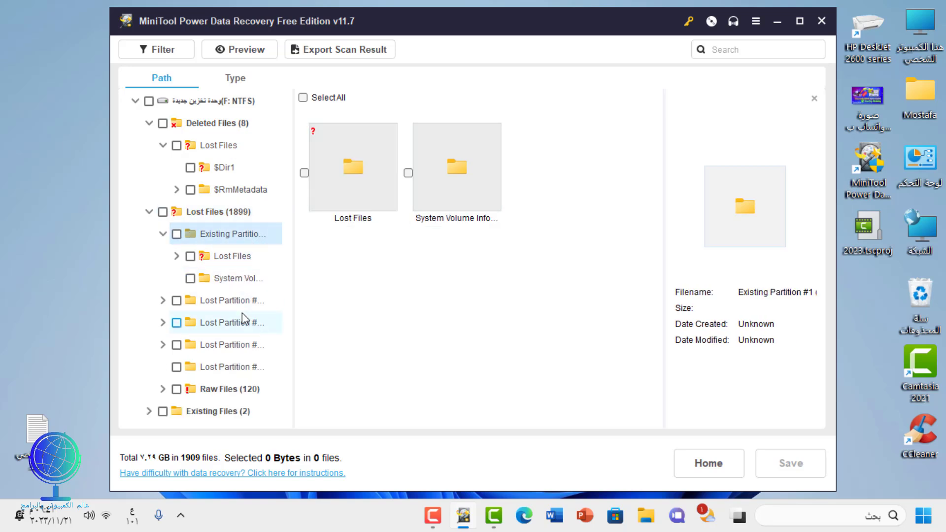
# Step: Look through the file-type folders under Raw Files and the Lost Files folder inside Existing Partition #1
pyautogui.doubleClick(247, 390)
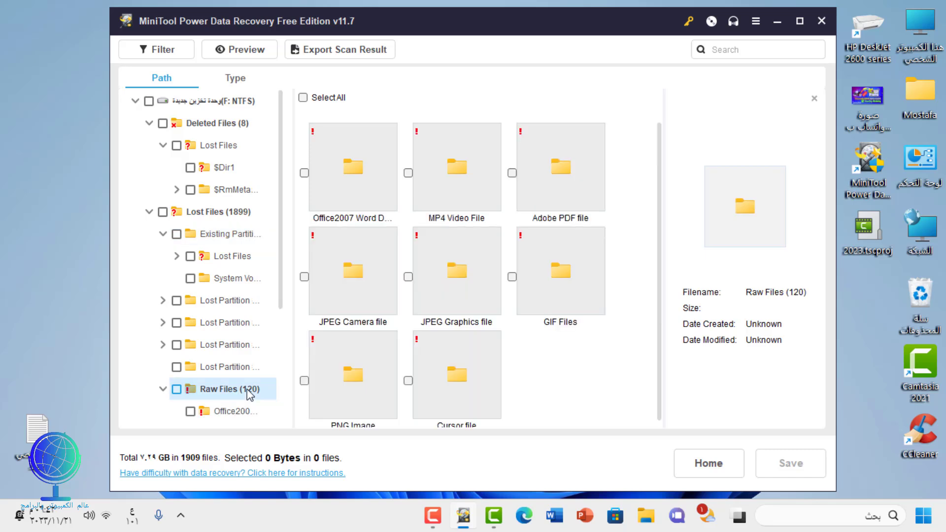
pyautogui.scroll(-3, 248, 328)
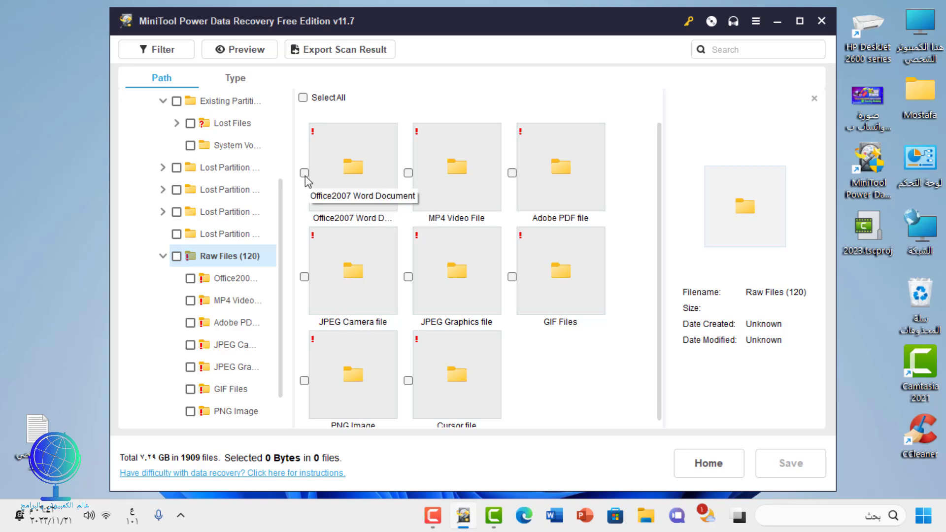
pyautogui.scroll(3, 249, 261)
pyautogui.click(246, 261)
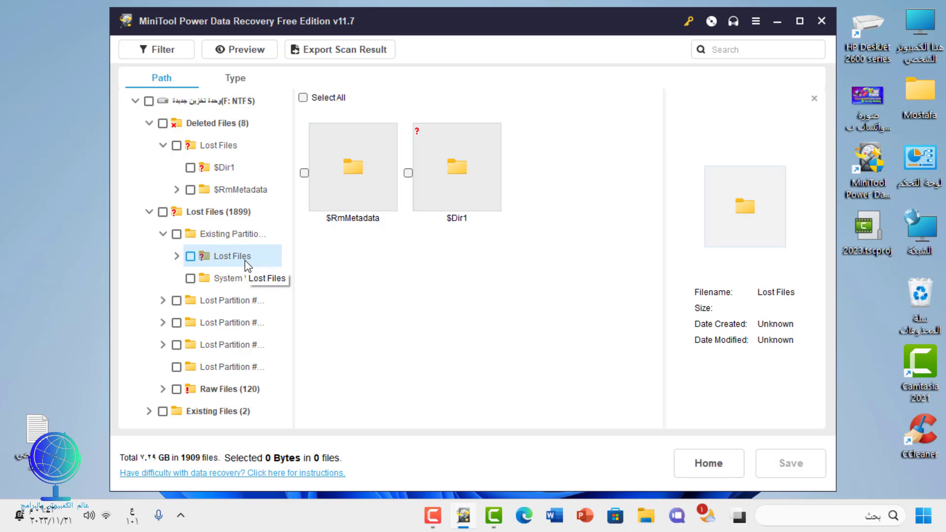
pyautogui.doubleClick(246, 262)
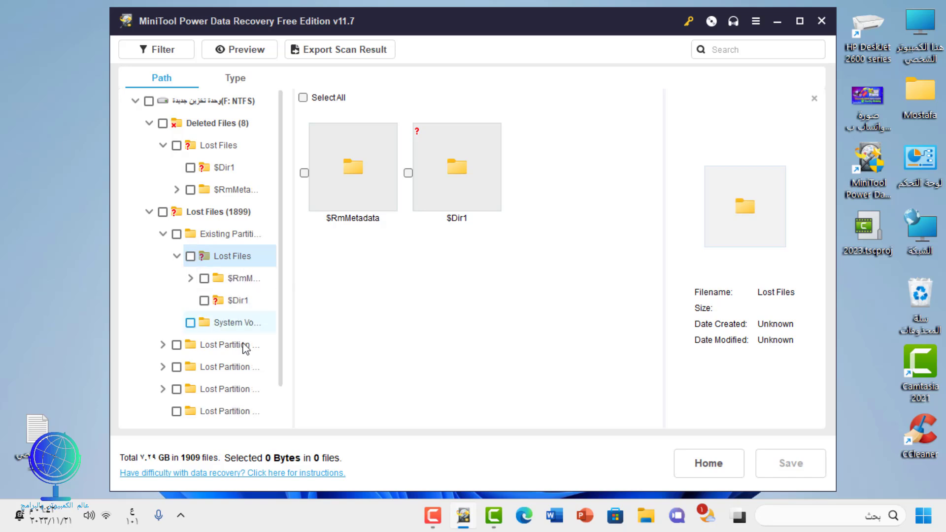
pyautogui.scroll(-1, 235, 353)
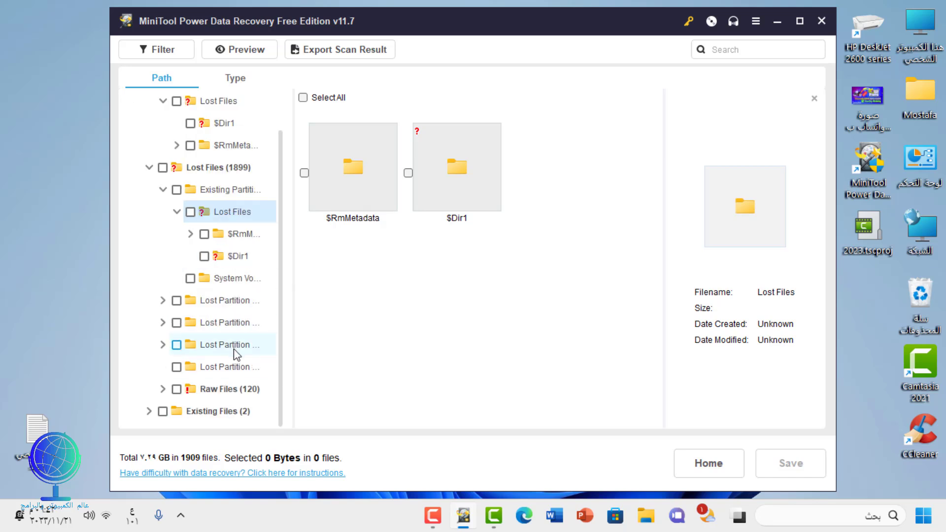
# Step: Mark the Office2007 Word Document folder under Raw Files for recovery and view the files in the MP4 Video File folder
pyautogui.doubleClick(229, 392)
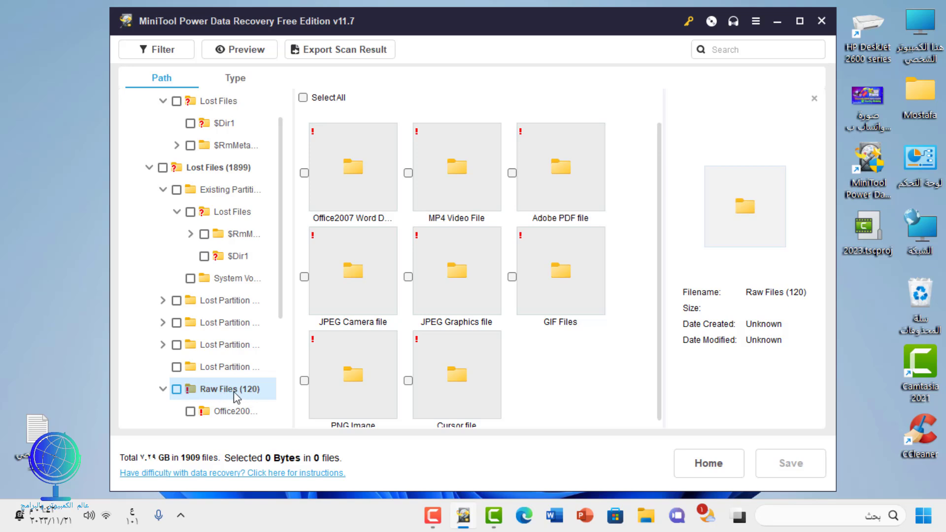
pyautogui.click(304, 173)
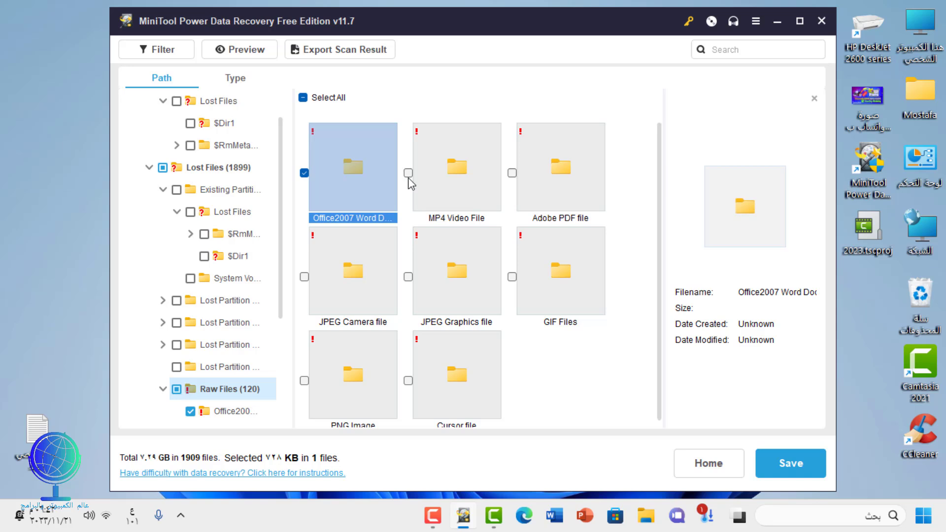
pyautogui.doubleClick(431, 183)
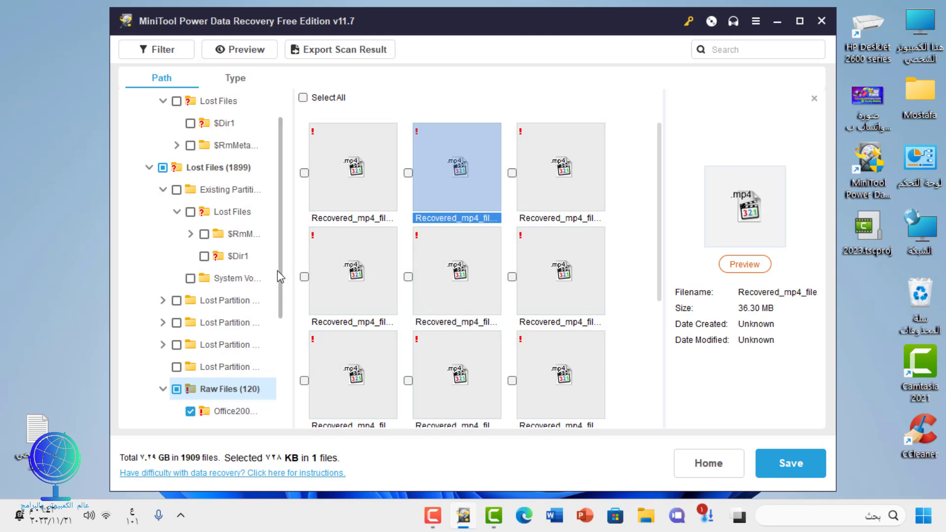
pyautogui.doubleClick(230, 389)
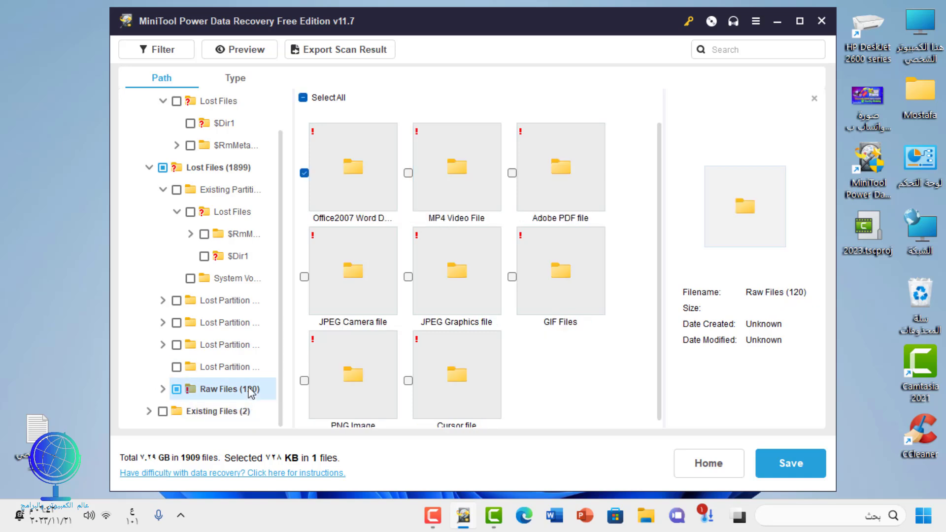
# Step: Mark the recovered photo in the JPEG Camera file folder for recovery
pyautogui.click(379, 288)
pyautogui.doubleClick(380, 289)
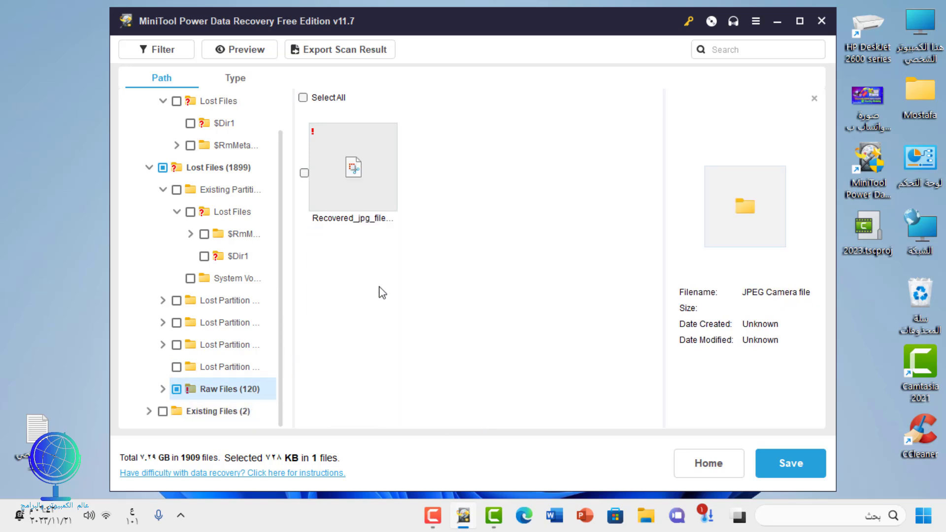
pyautogui.click(304, 173)
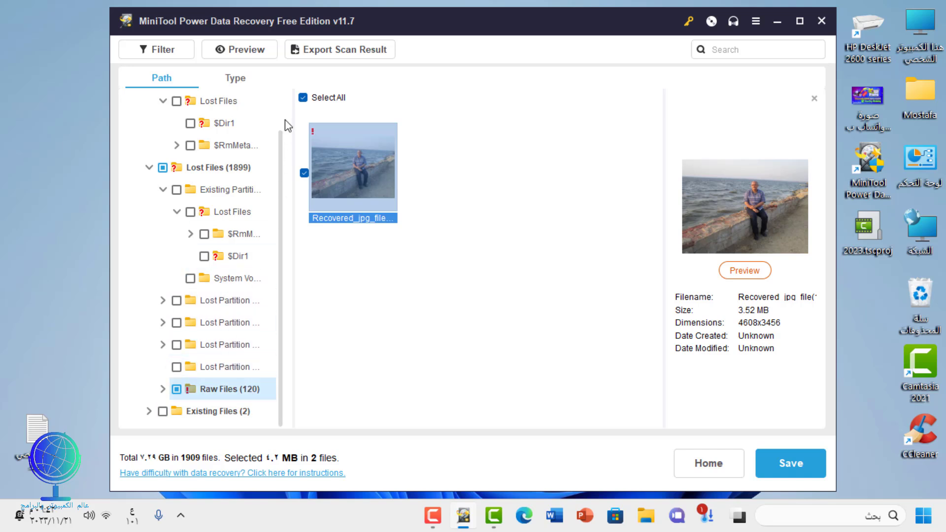
# Step: View the PNG Image folder under Raw Files and mark the recovered image in the JPEG Graphics file folder for recovery
pyautogui.doubleClick(232, 390)
pyautogui.scroll(-1, 382, 341)
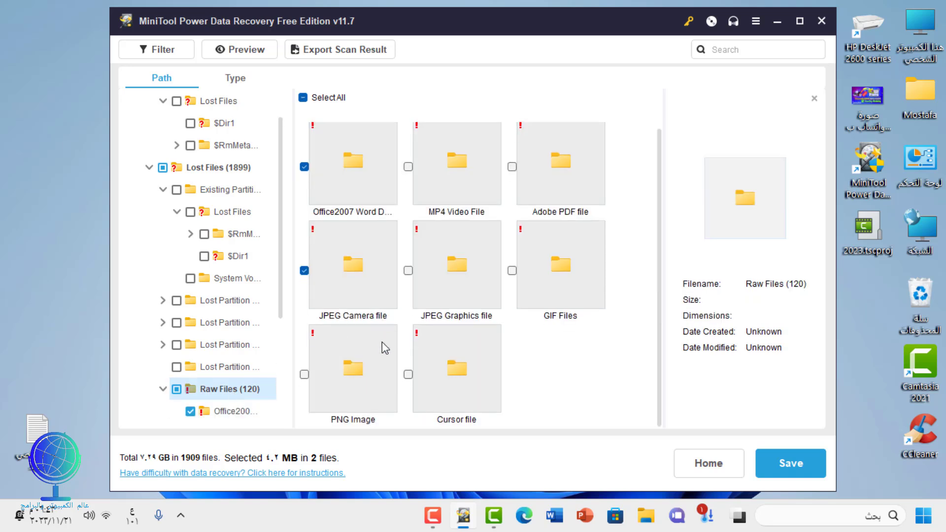
pyautogui.doubleClick(343, 383)
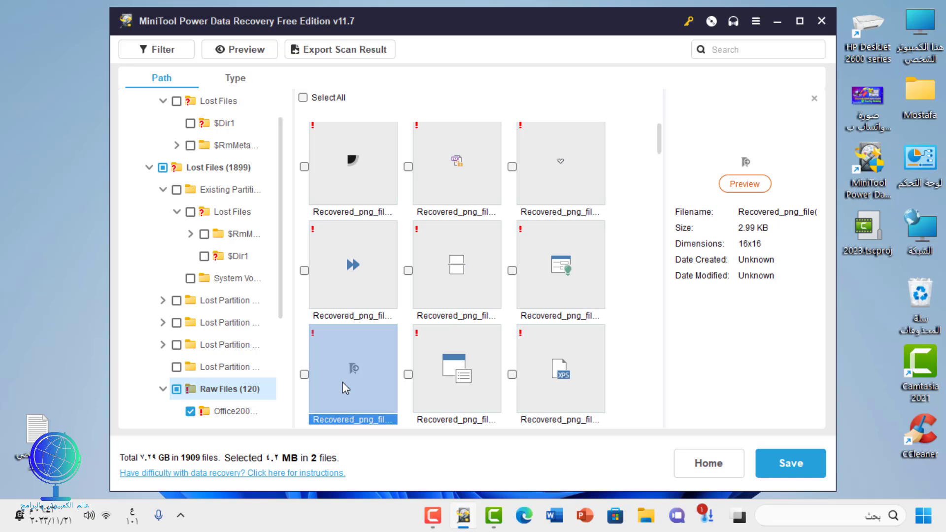
pyautogui.click(247, 391)
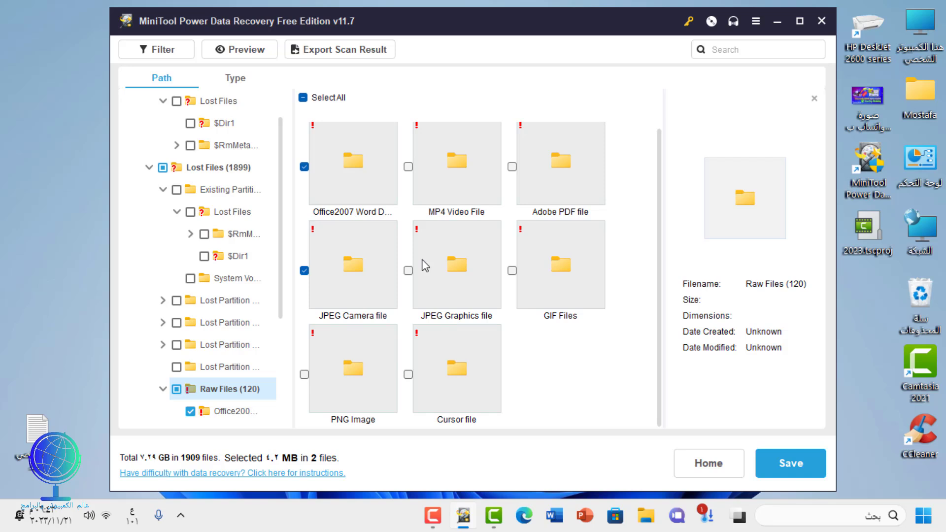
pyautogui.doubleClick(451, 276)
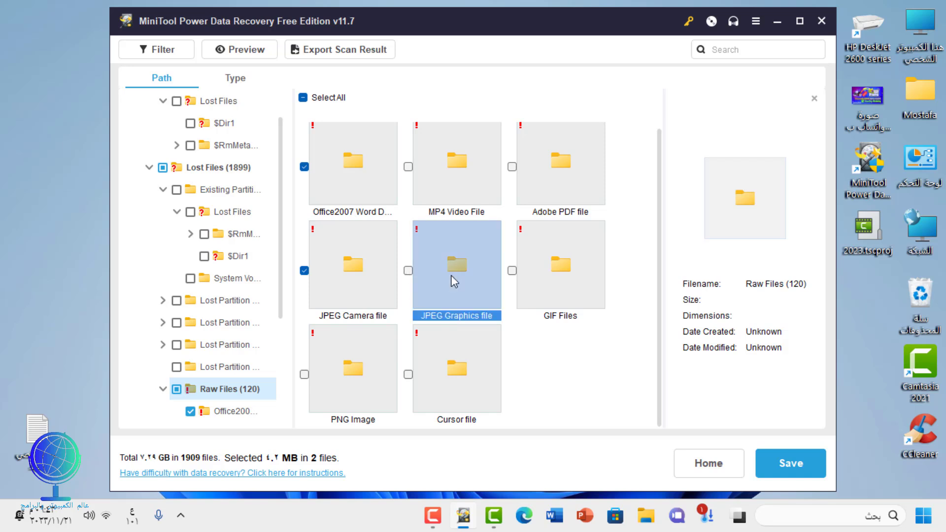
pyautogui.click(304, 173)
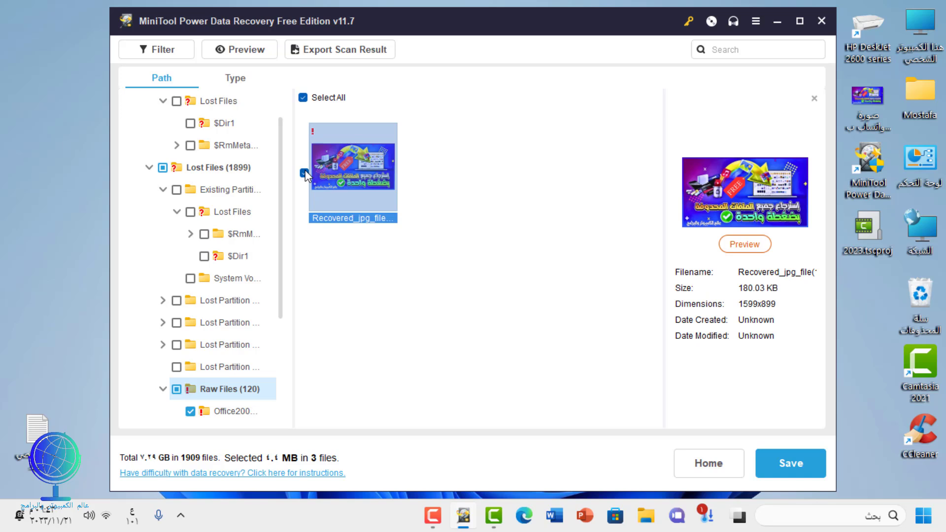
# Step: Mark all six recovered PDF files in the Adobe PDF file folder under Raw Files for recovery
pyautogui.doubleClick(251, 391)
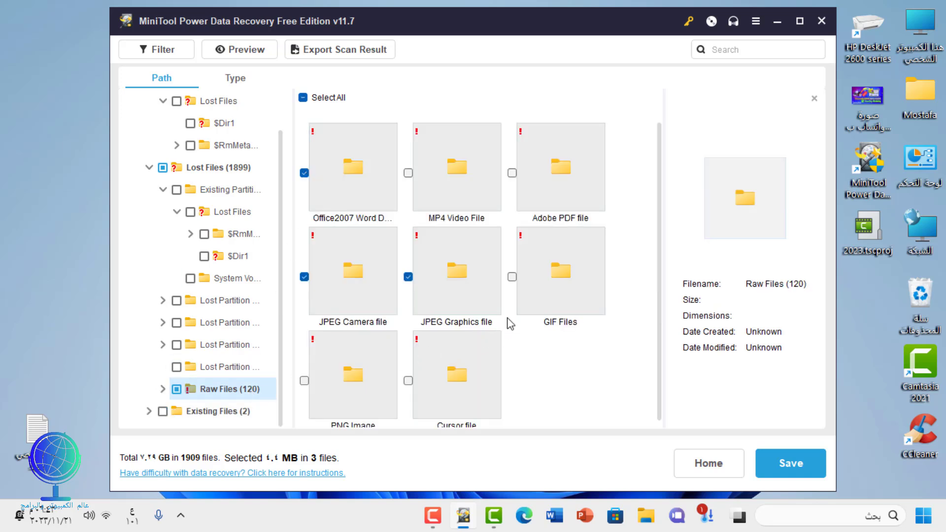
pyautogui.click(547, 199)
pyautogui.doubleClick(546, 196)
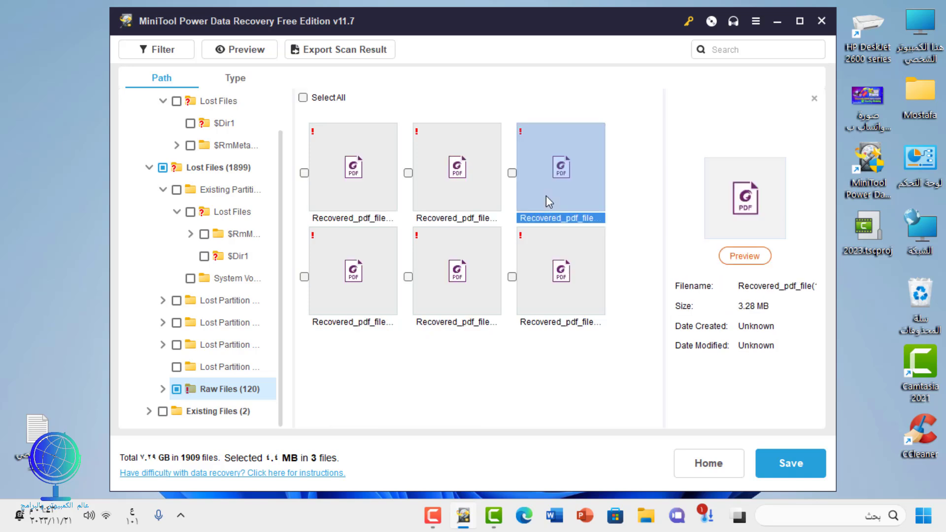
pyautogui.click(304, 173)
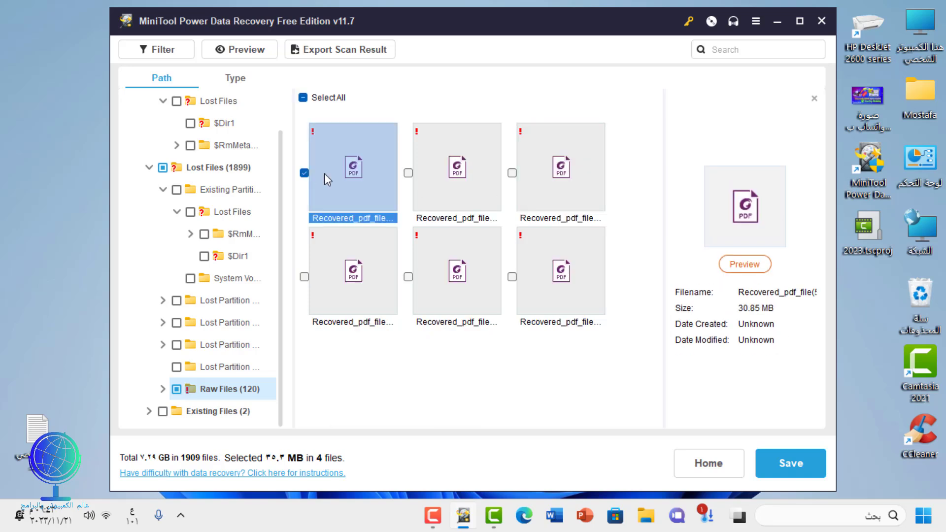
pyautogui.click(408, 173)
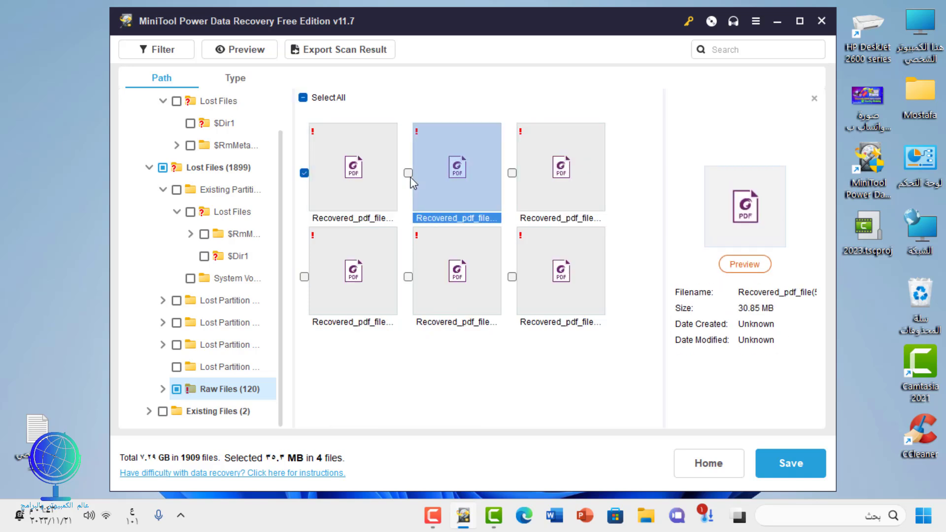
pyautogui.click(511, 173)
pyautogui.click(512, 277)
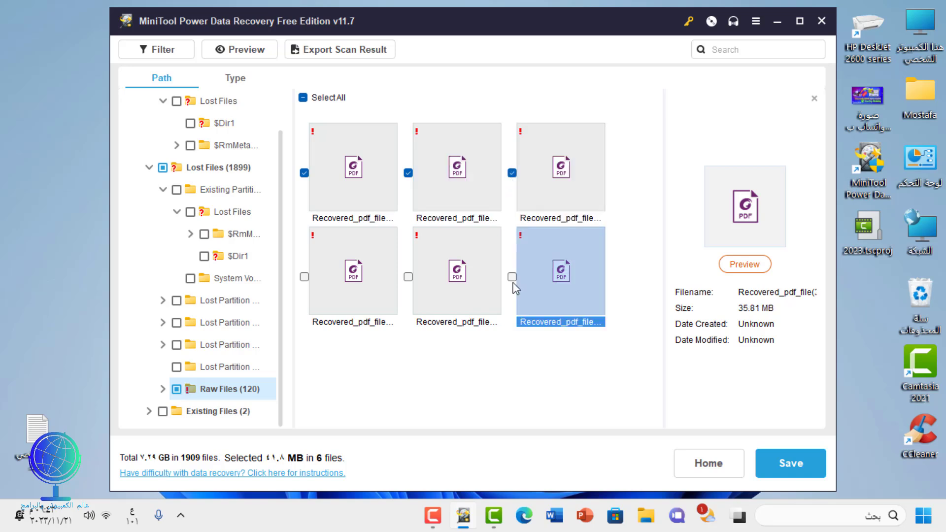
pyautogui.click(408, 277)
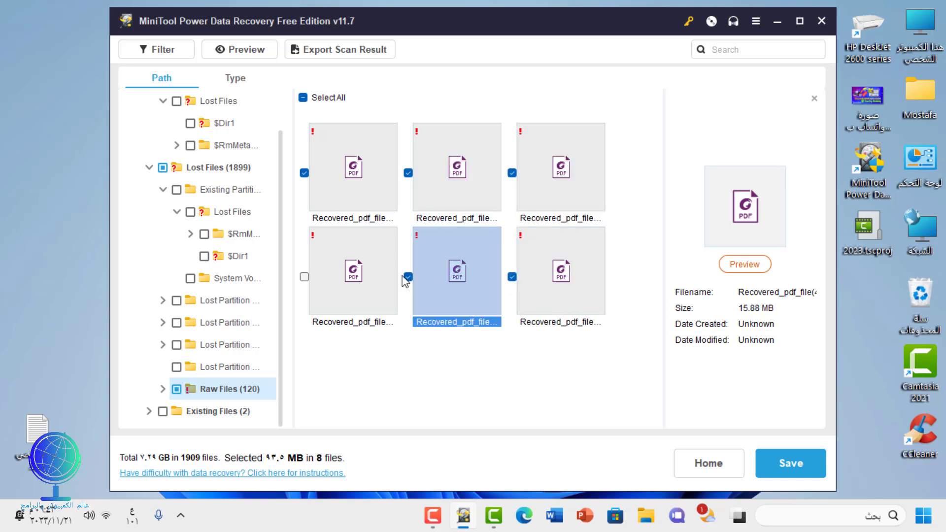
pyautogui.click(305, 277)
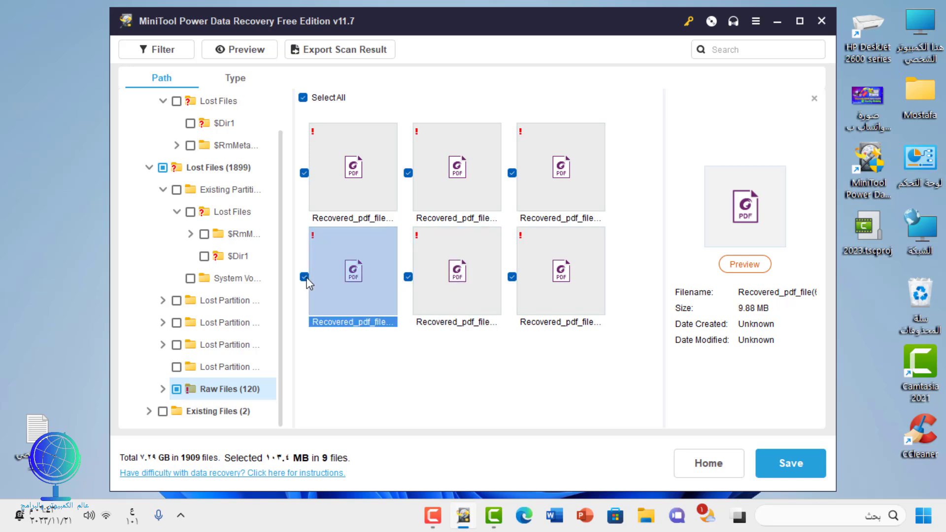
# Step: Look through the files in the Cursor file folder under Raw Files and review the marked file-type folders
pyautogui.click(247, 388)
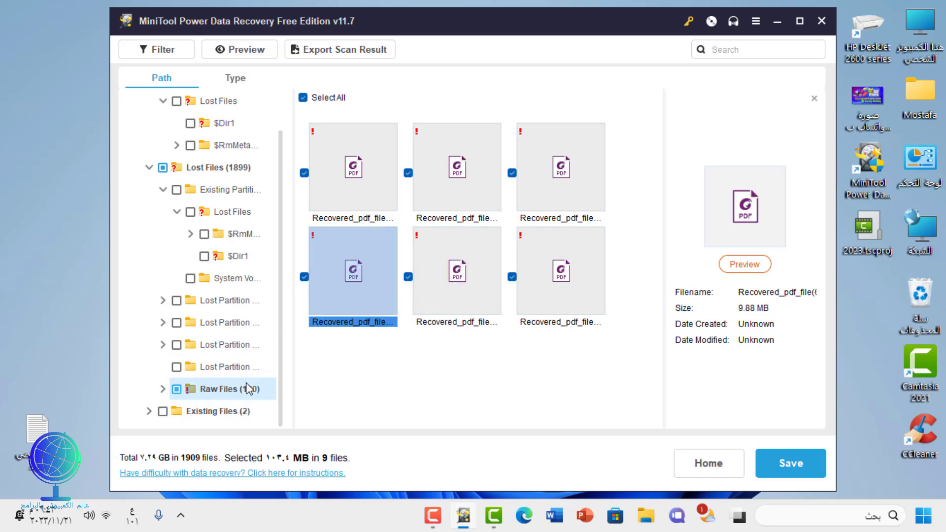
pyautogui.scroll(-1, 483, 354)
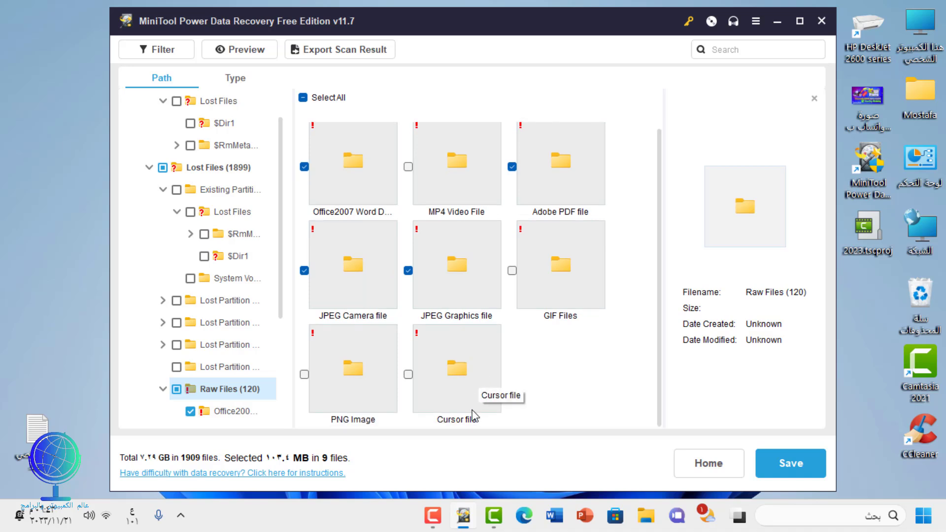
pyautogui.doubleClick(469, 381)
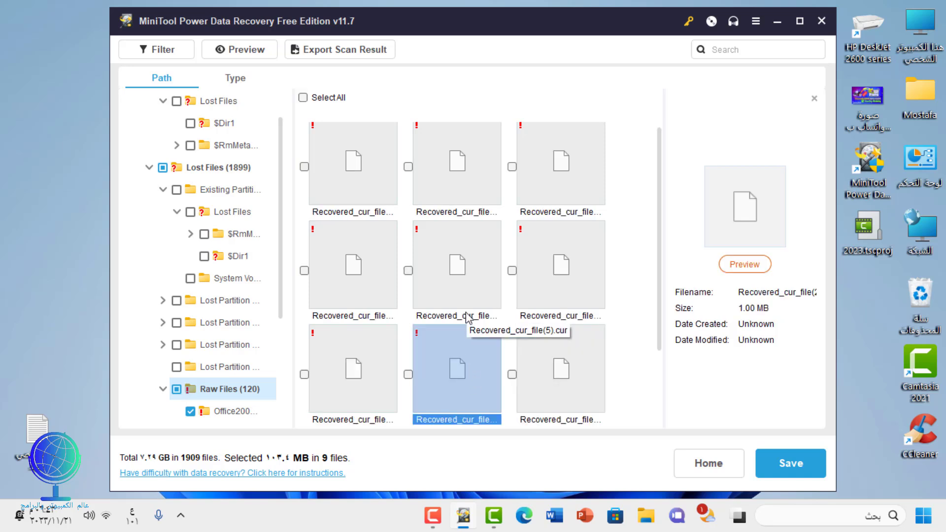
pyautogui.scroll(-2, 468, 318)
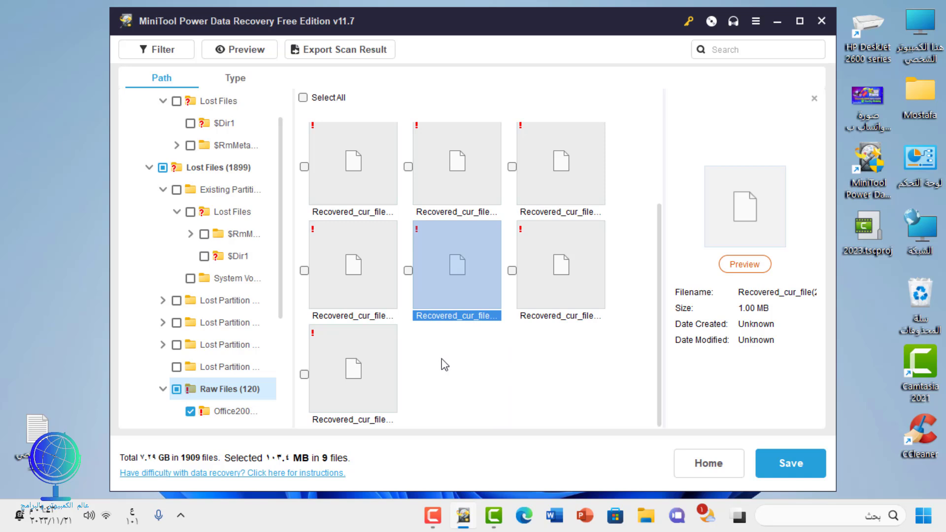
pyautogui.scroll(2, 441, 358)
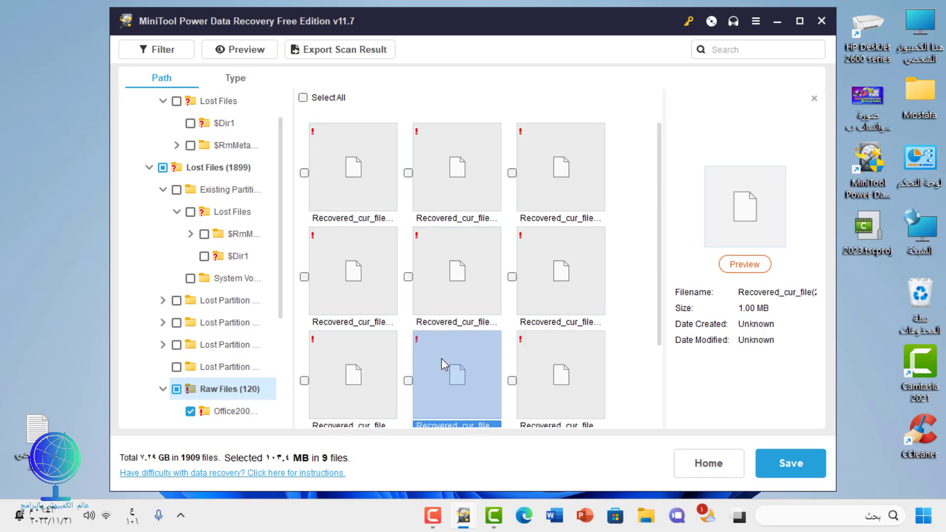
pyautogui.scroll(-3, 238, 390)
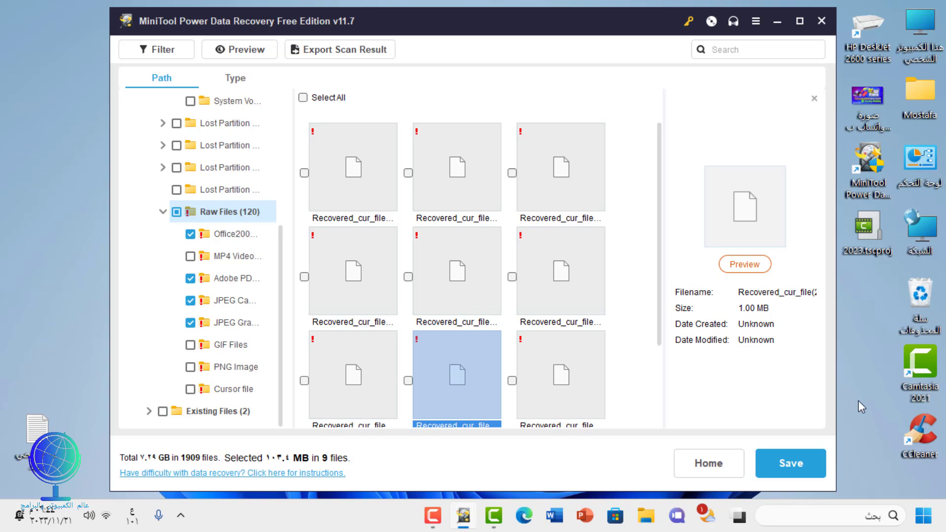
# Step: Save the marked files to the desktop
pyautogui.click(791, 465)
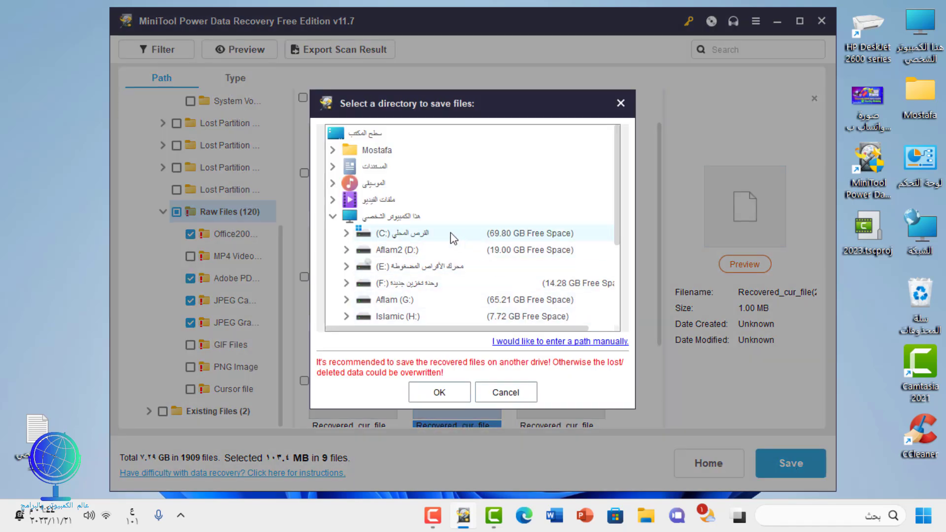
pyautogui.click(427, 217)
pyautogui.scroll(-5, 427, 216)
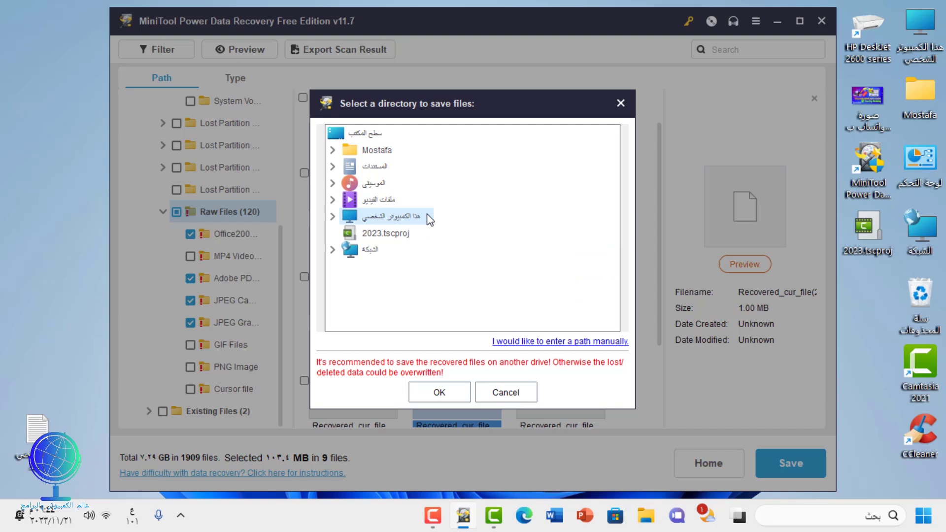
pyautogui.click(370, 134)
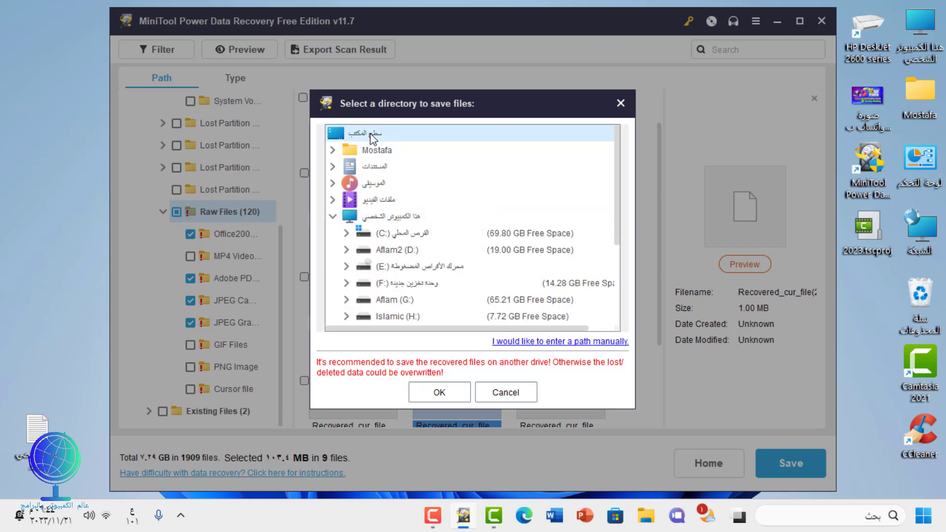
pyautogui.click(446, 392)
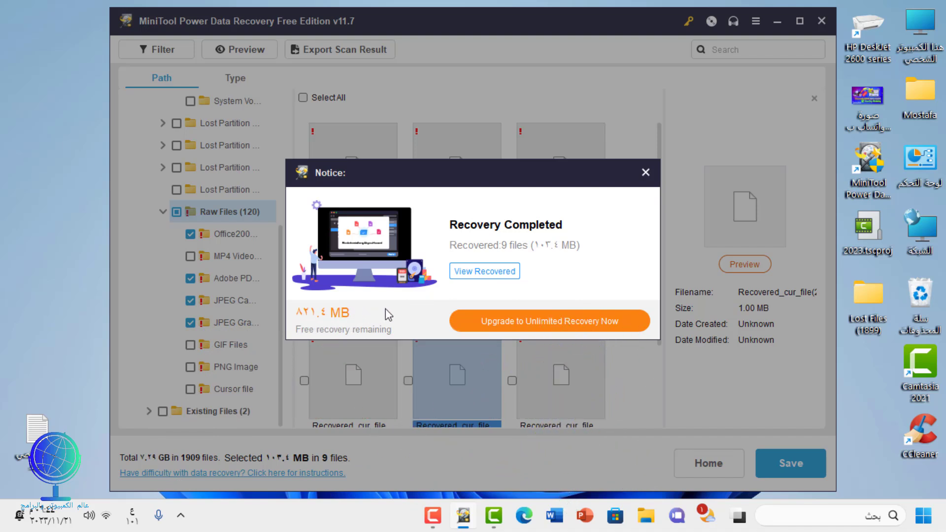
# Step: Close the recovery program without saving the scan result and move the Lost Files (1899) folder to an empty area of the desktop
pyautogui.click(646, 174)
pyautogui.click(819, 21)
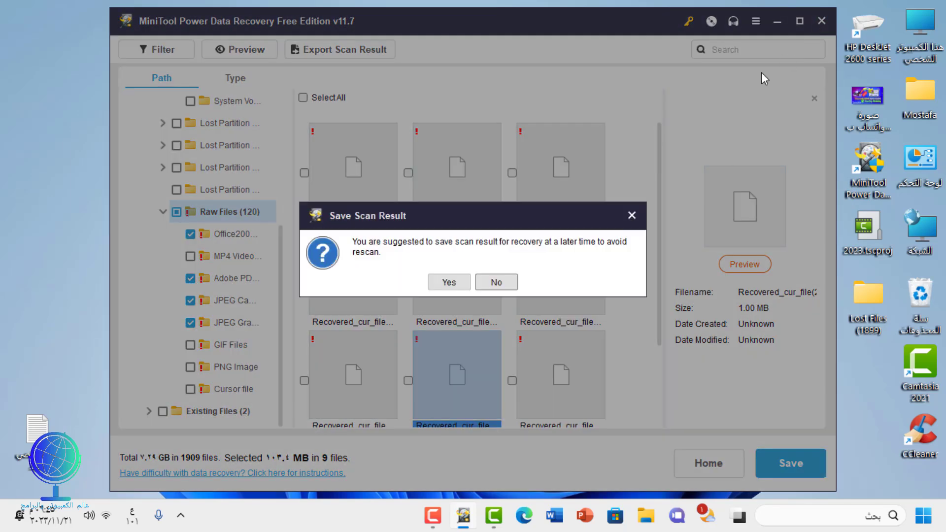
pyautogui.click(492, 280)
pyautogui.moveTo(859, 294); pyautogui.dragTo(616, 107)
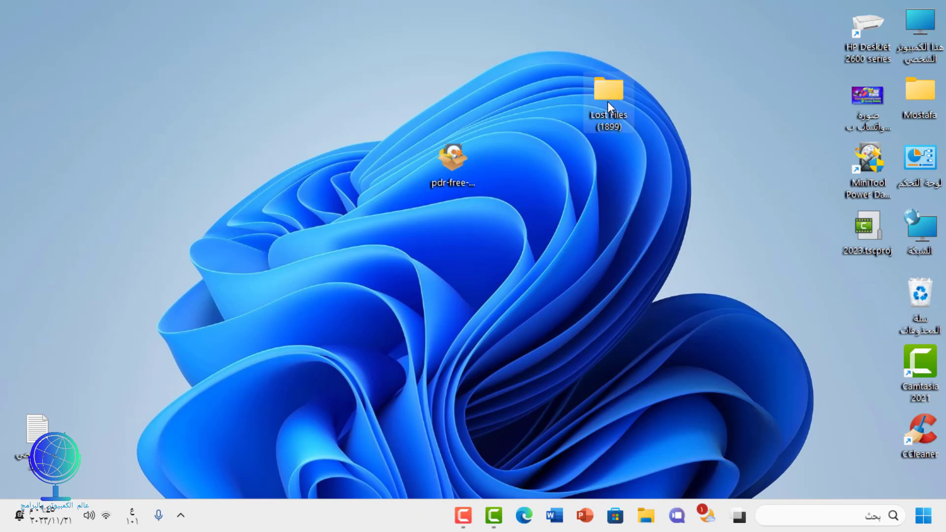
# Step: Open the Adobe PDF file folder inside Raw Files (120) of the recovered Lost Files (1899) folder
pyautogui.doubleClick(608, 101)
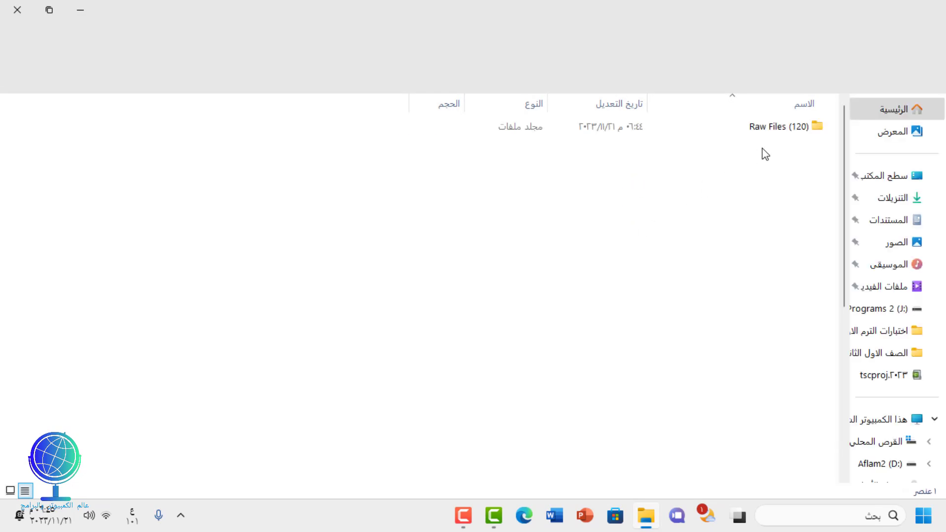
pyautogui.click(772, 134)
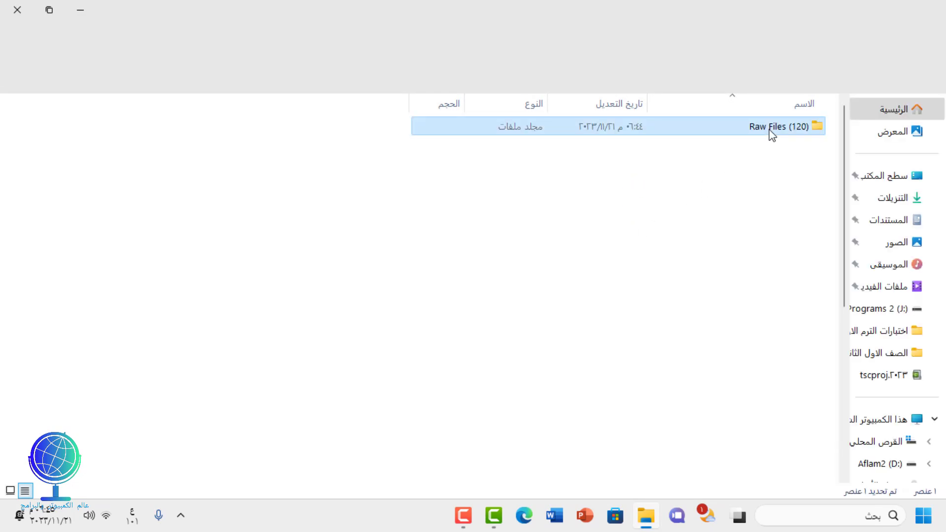
pyautogui.doubleClick(770, 132)
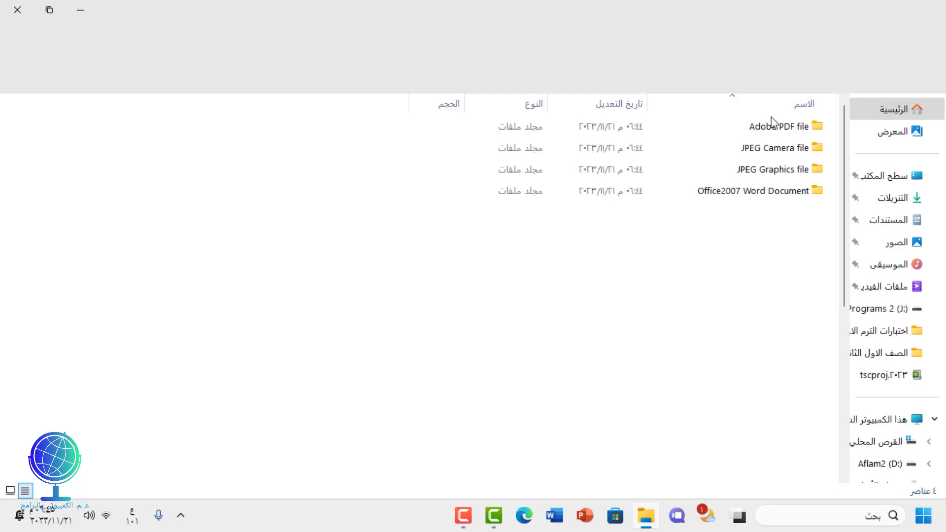
pyautogui.click(773, 127)
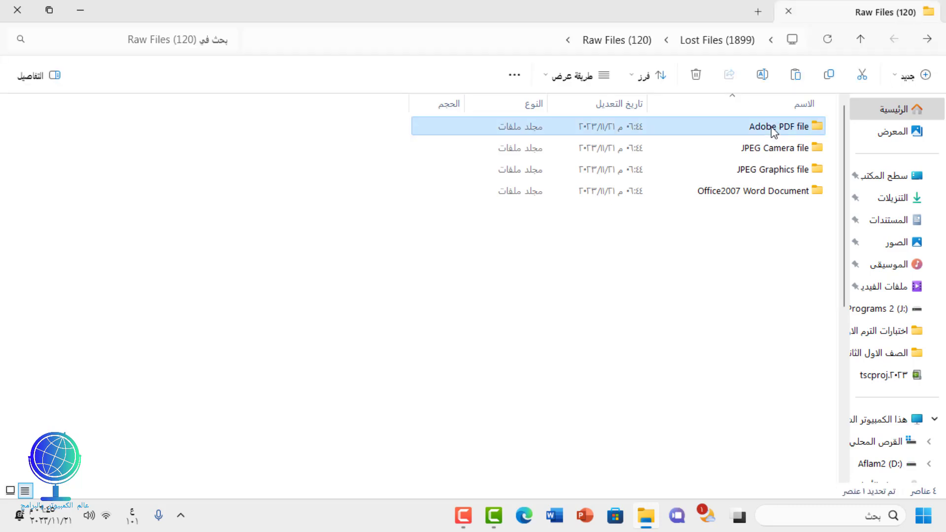
pyautogui.doubleClick(771, 126)
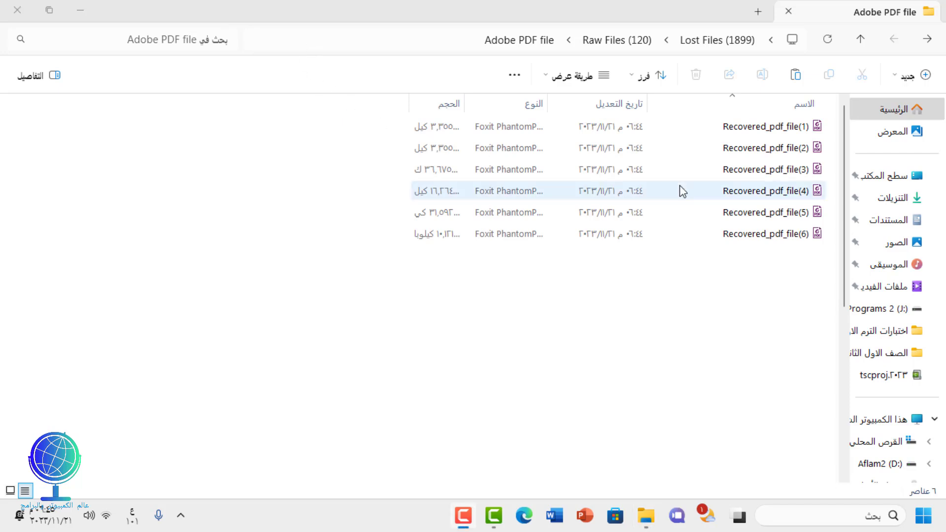
# Step: Open Recovered_pdf_file(1) in Foxit PhantomPDF, look through its first pages, and close it
pyautogui.click(753, 129)
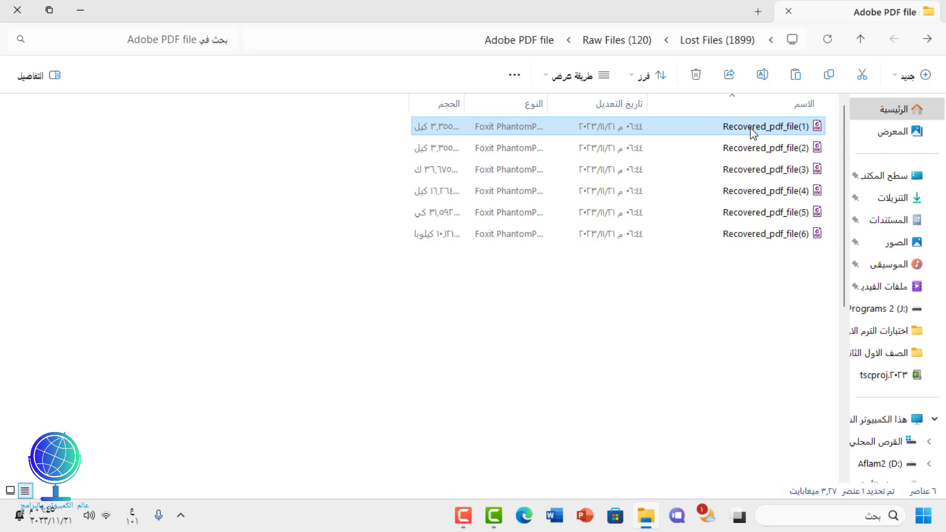
pyautogui.doubleClick(751, 128)
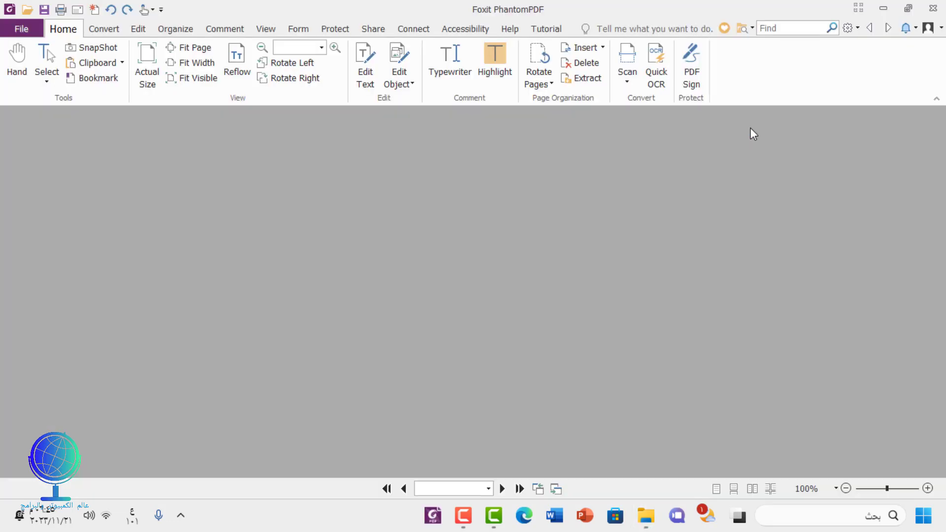
pyautogui.scroll(10, 685, 294)
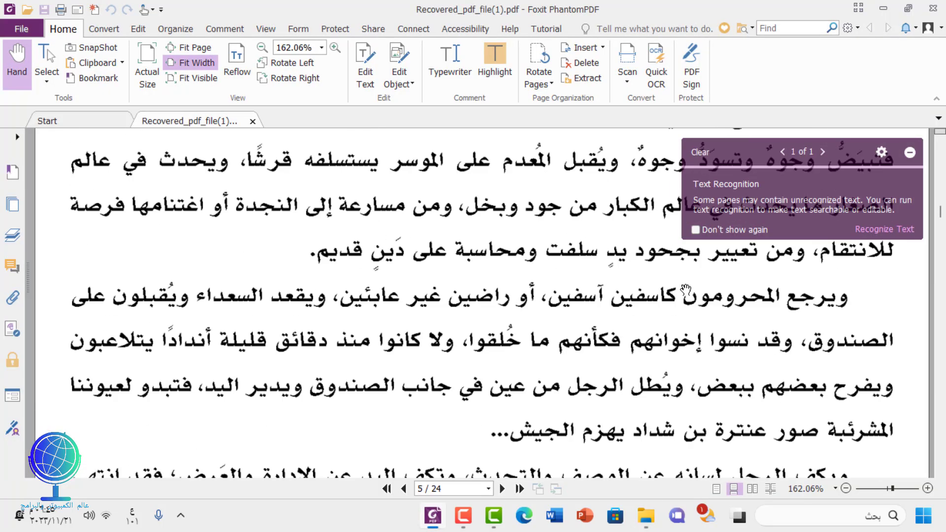
pyautogui.moveTo(940, 210); pyautogui.dragTo(941, 150)
pyautogui.click(910, 152)
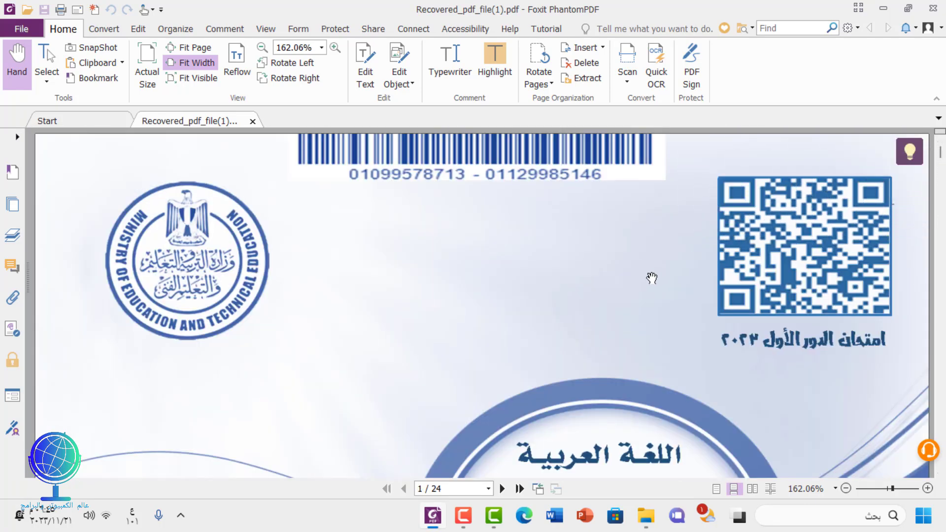
pyautogui.scroll(-5, 649, 282)
pyautogui.scroll(-20, 648, 282)
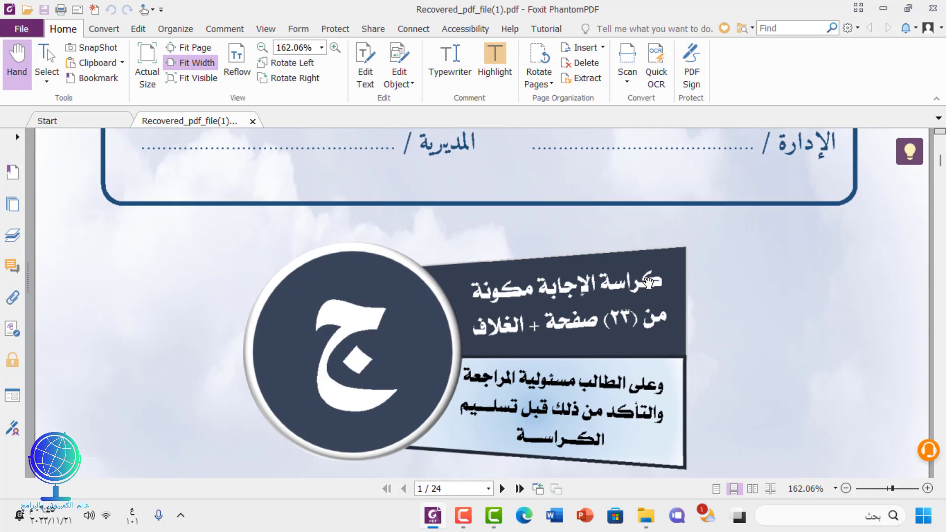
pyautogui.scroll(-15, 648, 282)
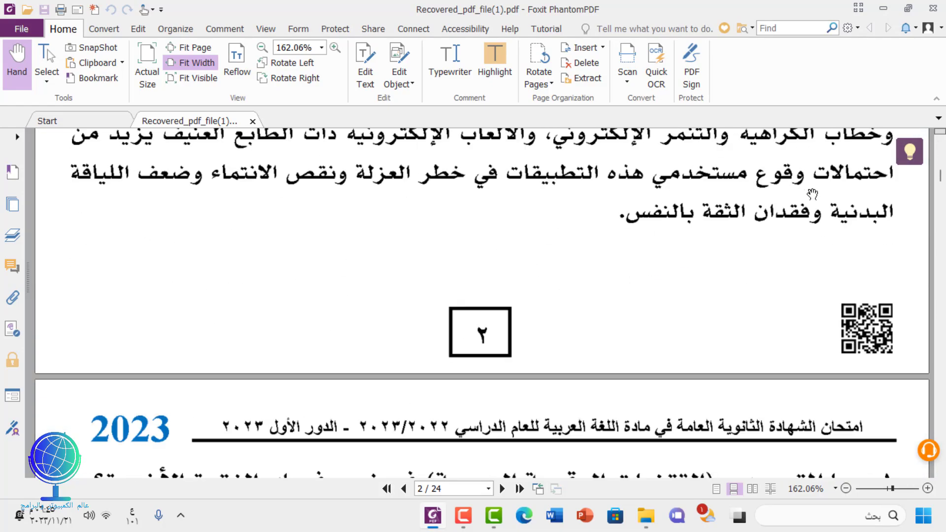
pyautogui.click(931, 11)
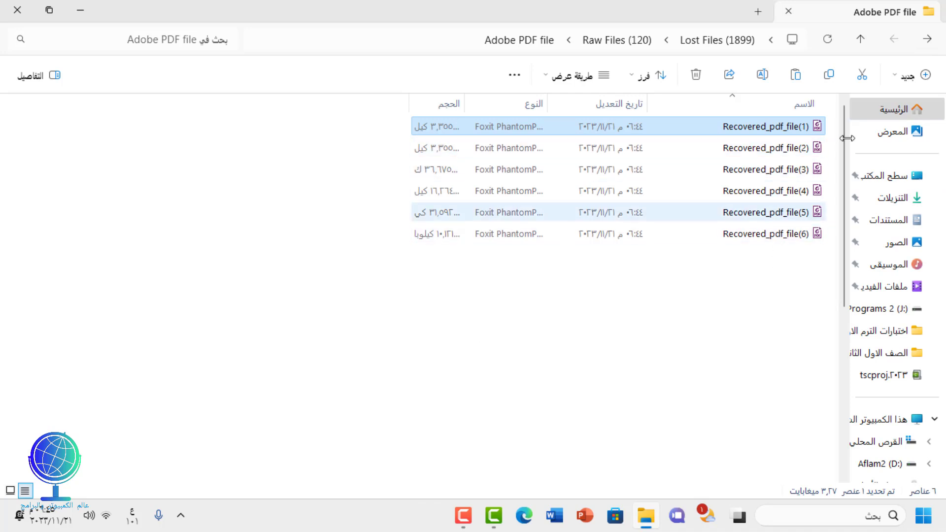
# Step: View the recovered photo in the JPEG Camera file folder and return to the Raw Files (120) folder
pyautogui.click(928, 42)
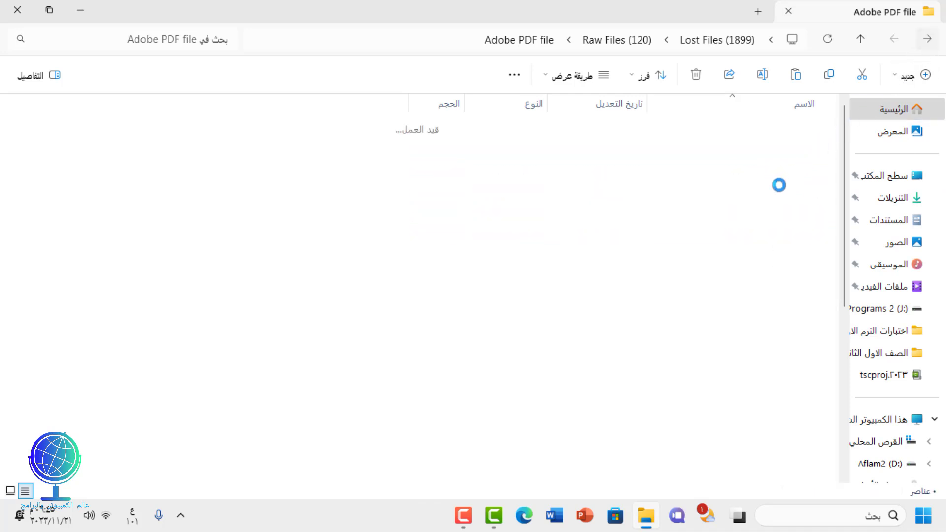
pyautogui.click(782, 150)
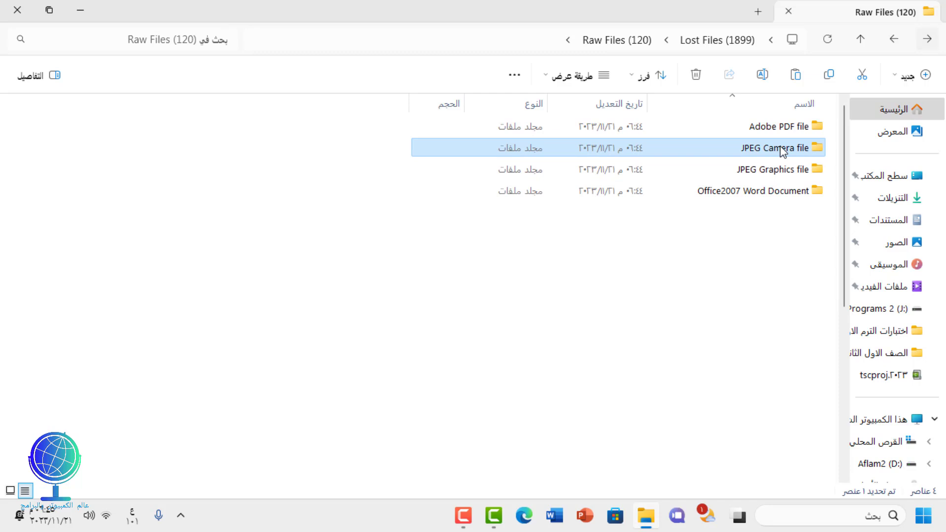
pyautogui.doubleClick(780, 147)
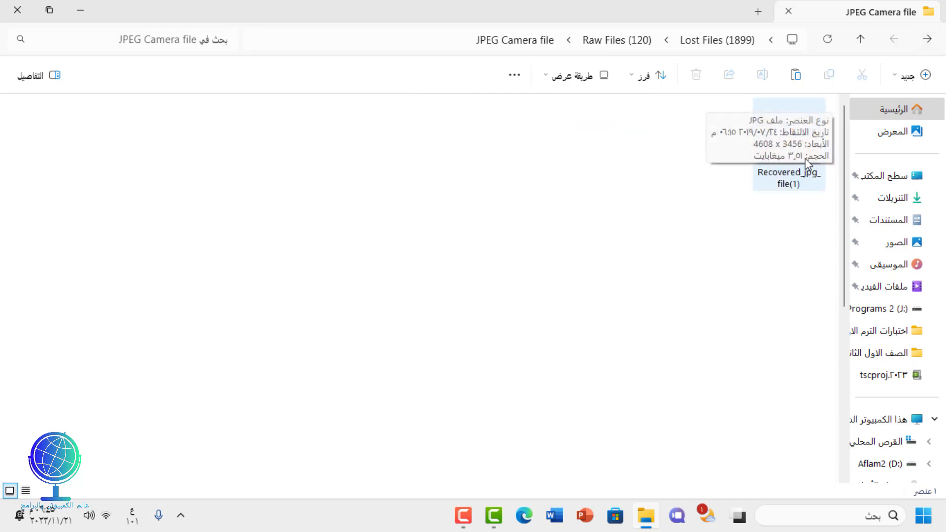
pyautogui.click(928, 40)
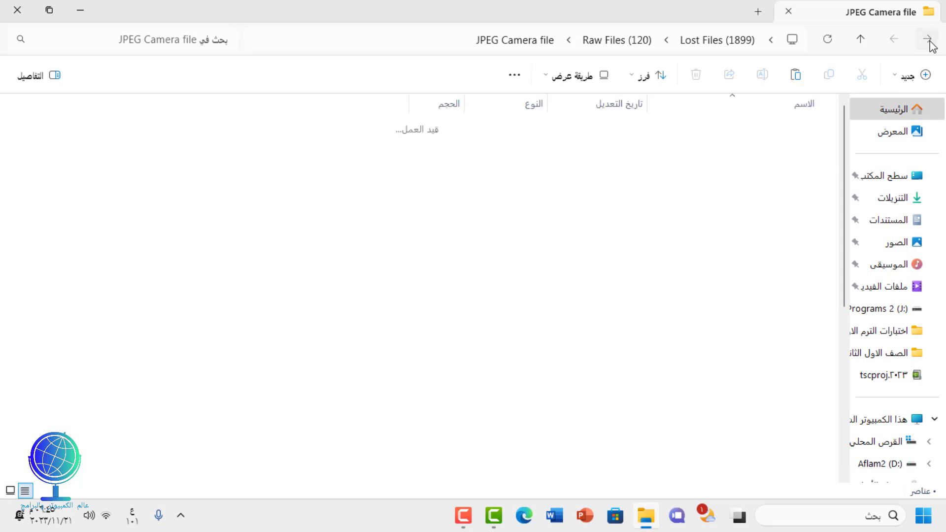
# Step: View Recovered_jpg_file(1) from the JPEG Graphics file folder in a maximized window and return to the Raw Files (120) folder
pyautogui.click(808, 172)
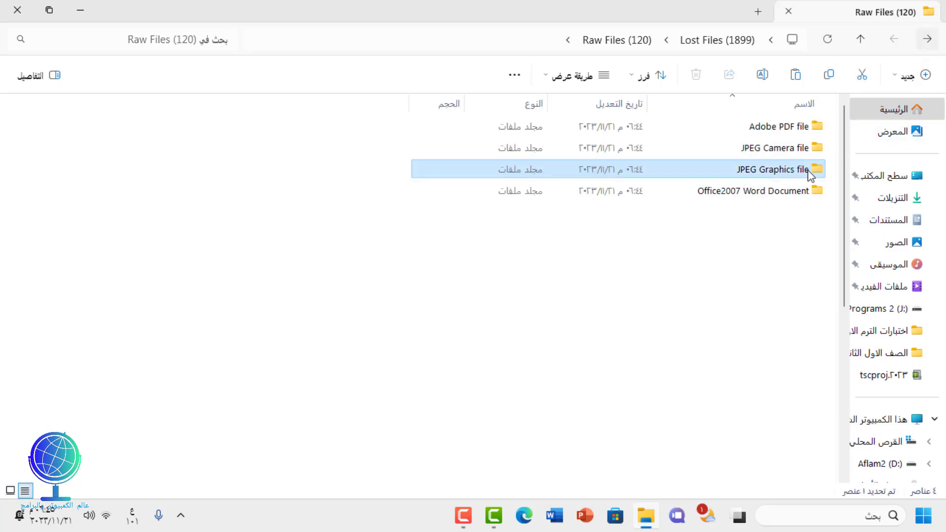
pyautogui.doubleClick(808, 174)
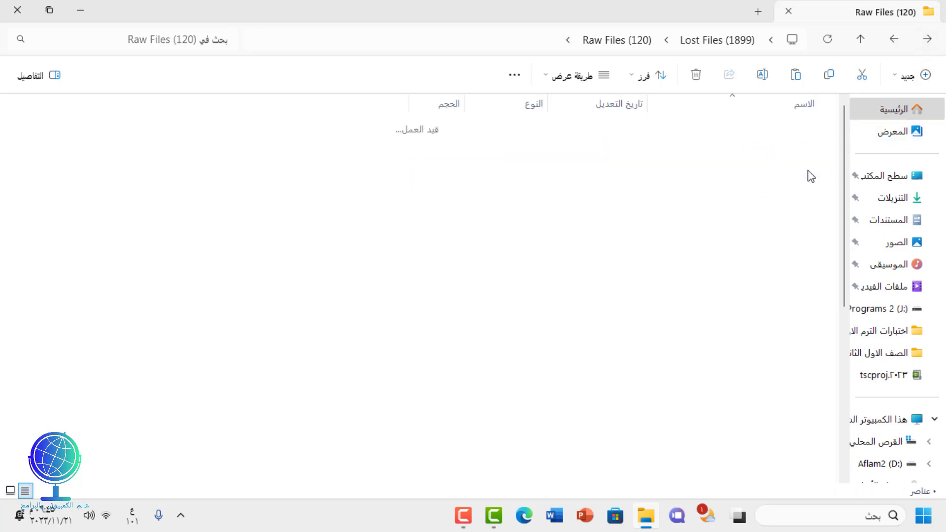
pyautogui.click(800, 153)
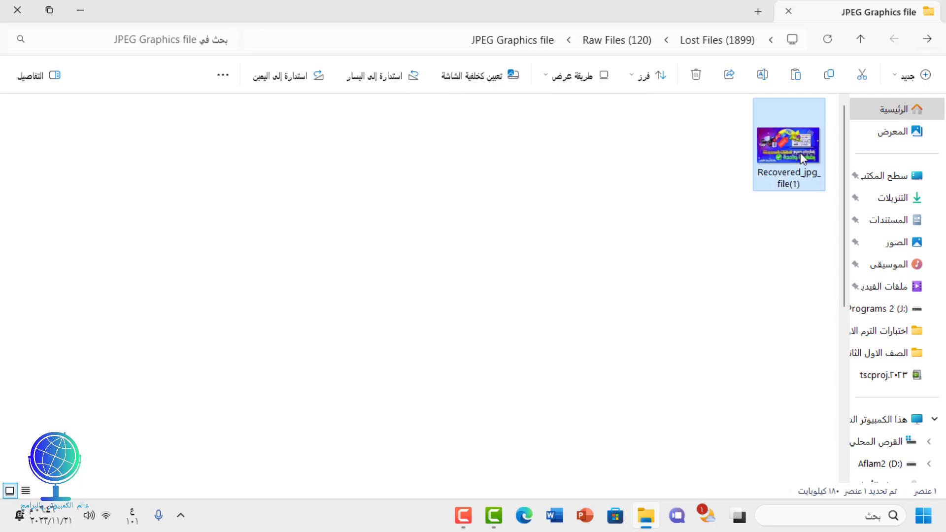
pyautogui.doubleClick(800, 153)
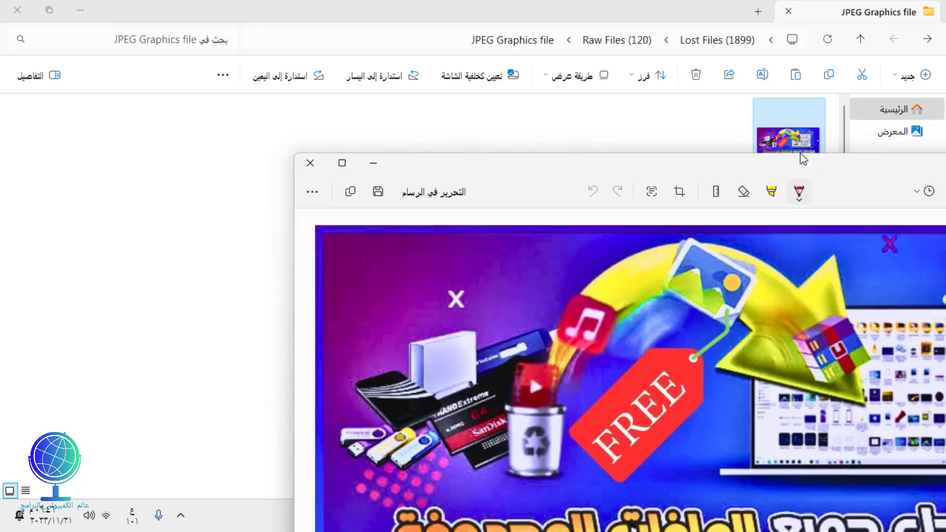
pyautogui.moveTo(734, 165); pyautogui.dragTo(515, 29)
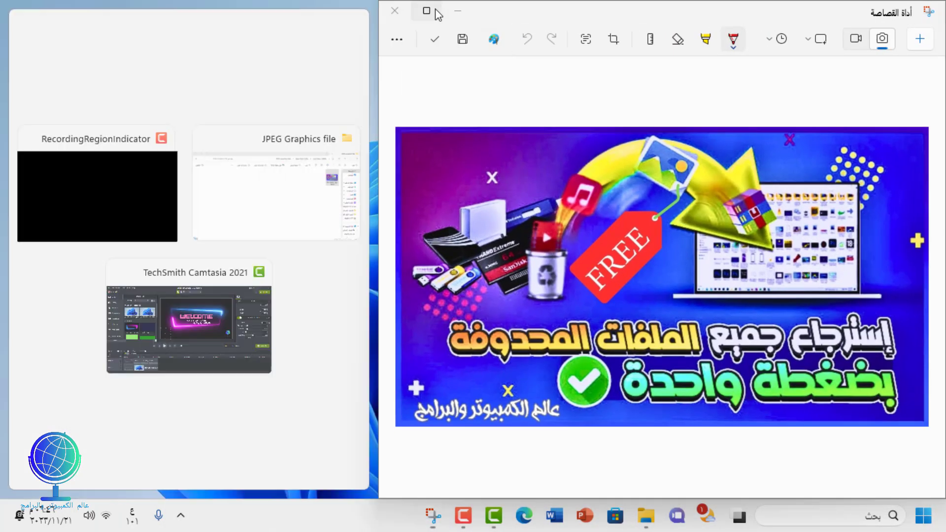
pyautogui.click(436, 10)
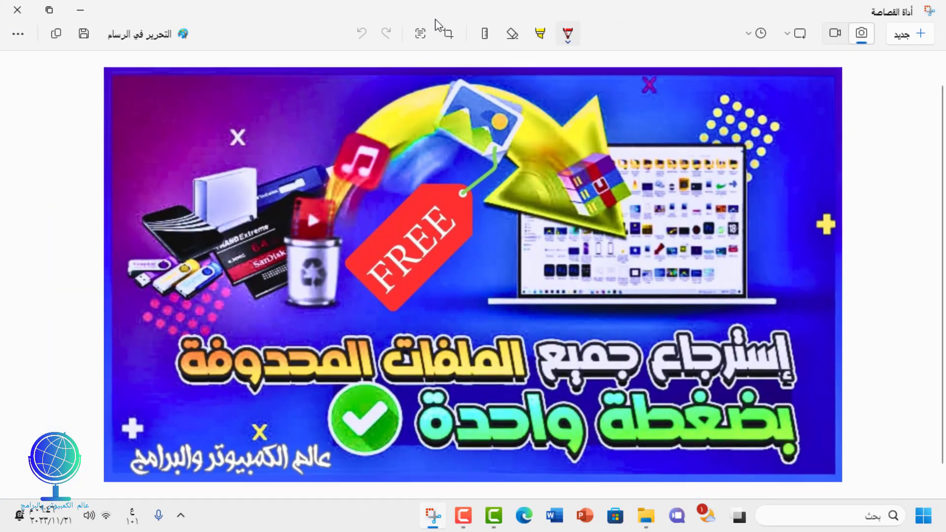
pyautogui.click(20, 10)
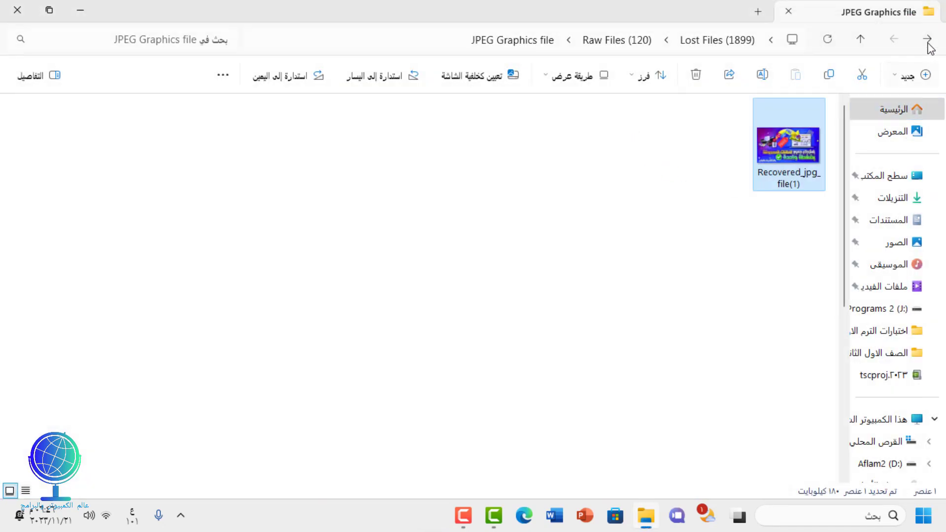
pyautogui.click(928, 39)
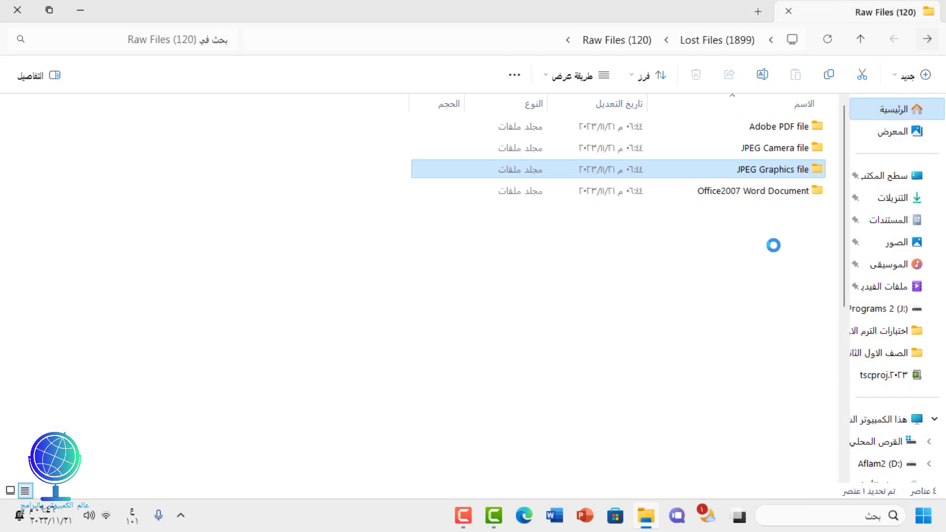
# Step: Open Recovered_docx_file(1) from the Office2007 Word Document folder in Word
pyautogui.click(763, 193)
pyautogui.doubleClick(763, 196)
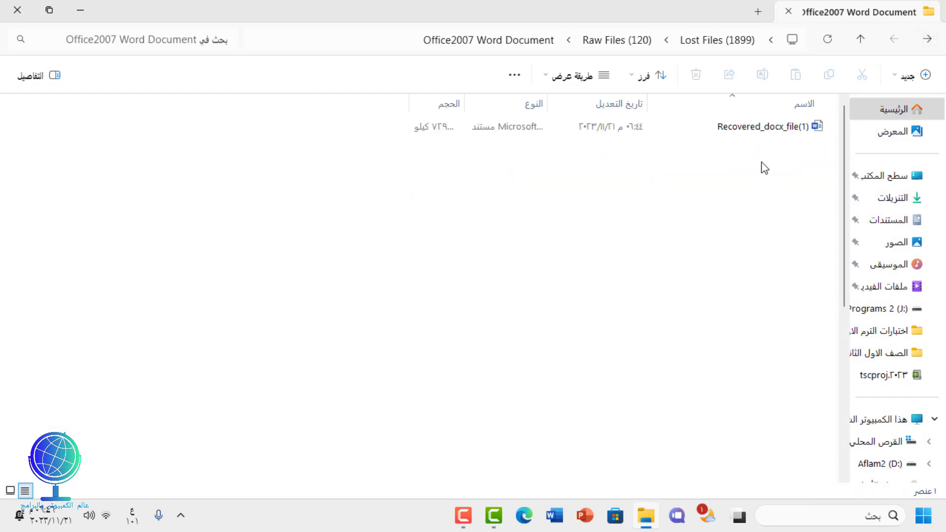
pyautogui.click(760, 126)
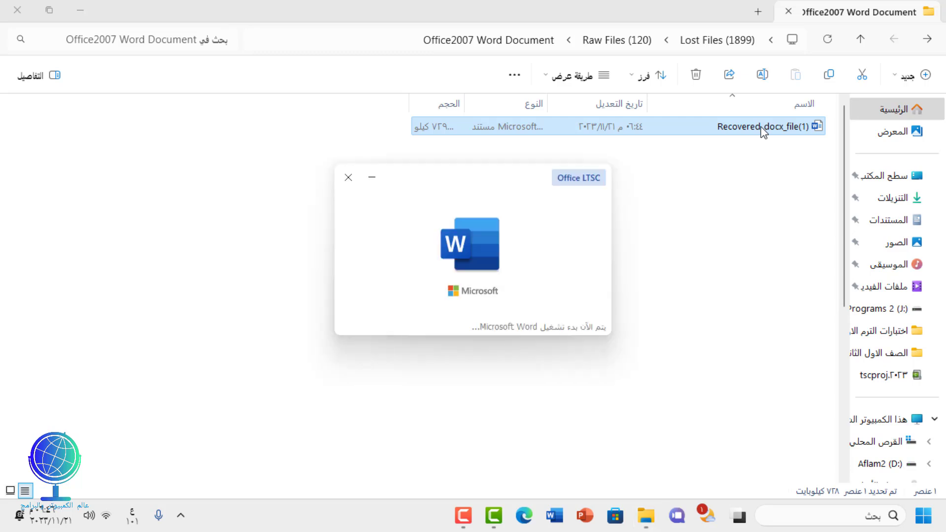
# Step: Look through the recovered Word document to its end and close both the document and the folder window
pyautogui.scroll(-3, 735, 250)
pyautogui.scroll(3, 735, 249)
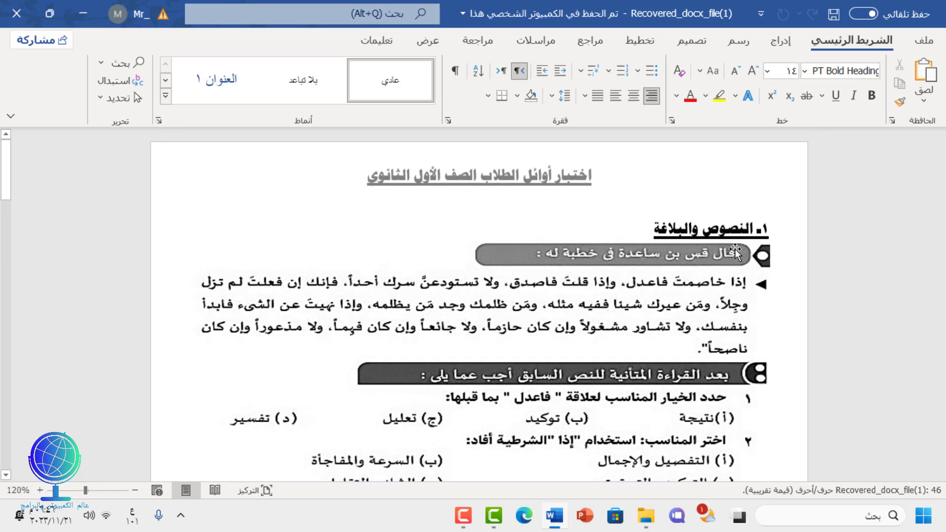
pyautogui.scroll(-4, 735, 250)
pyautogui.scroll(-9, 735, 249)
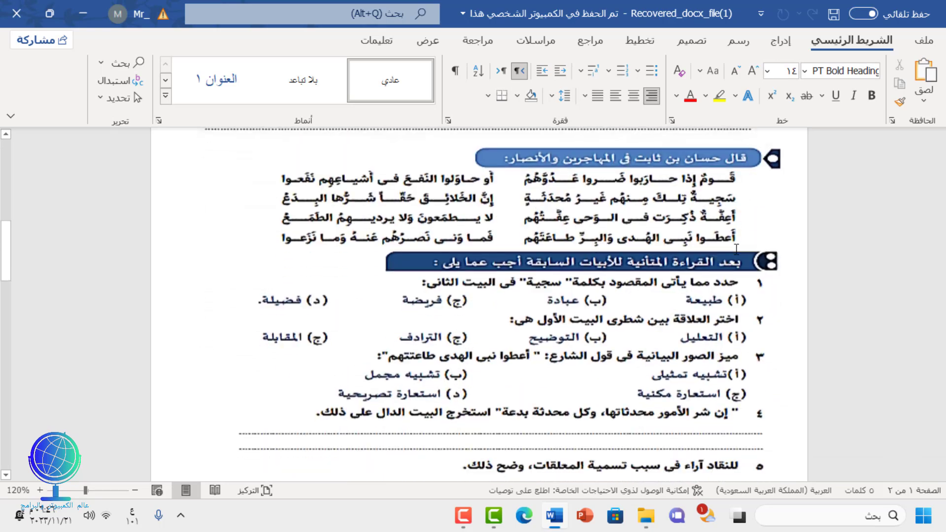
pyautogui.scroll(-12, 736, 250)
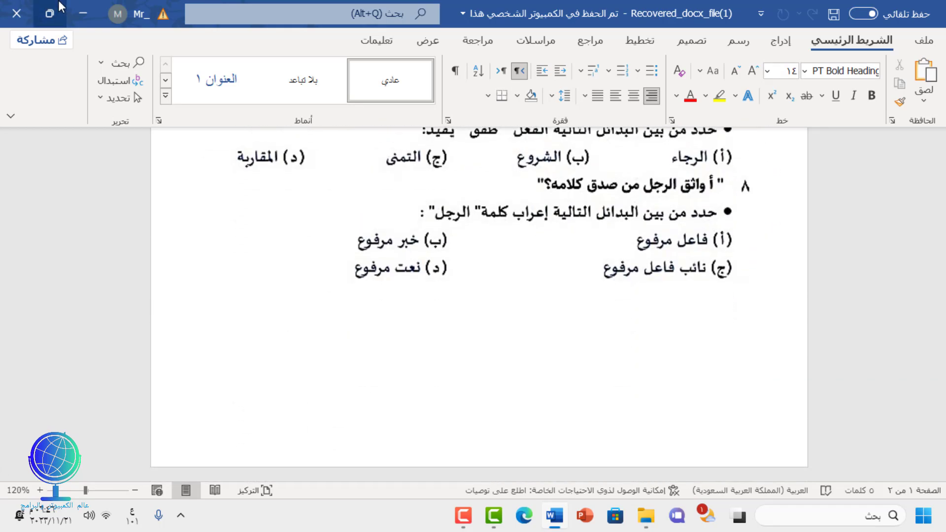
pyautogui.click(16, 13)
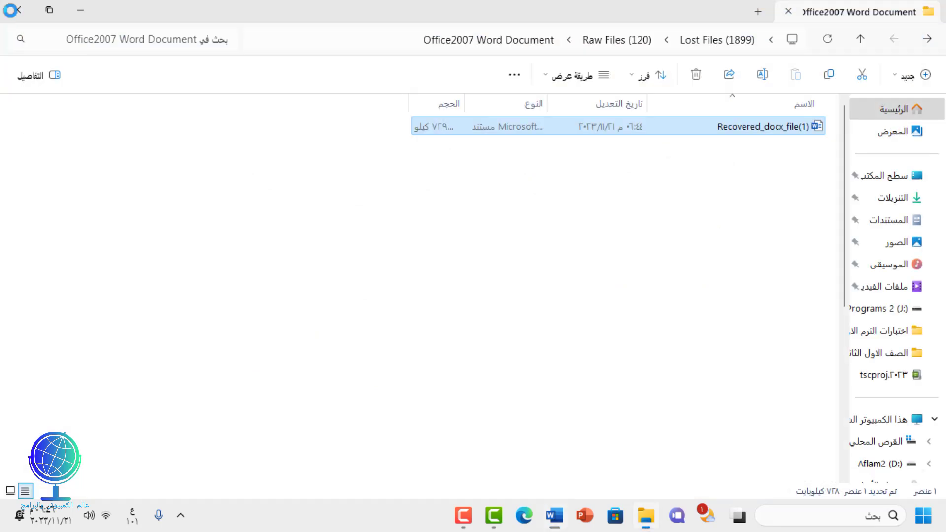
pyautogui.click(15, 10)
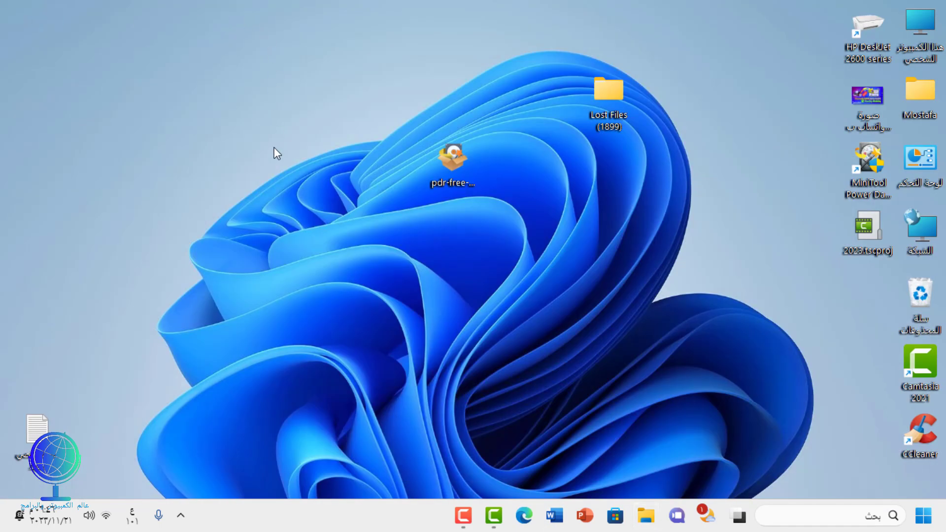